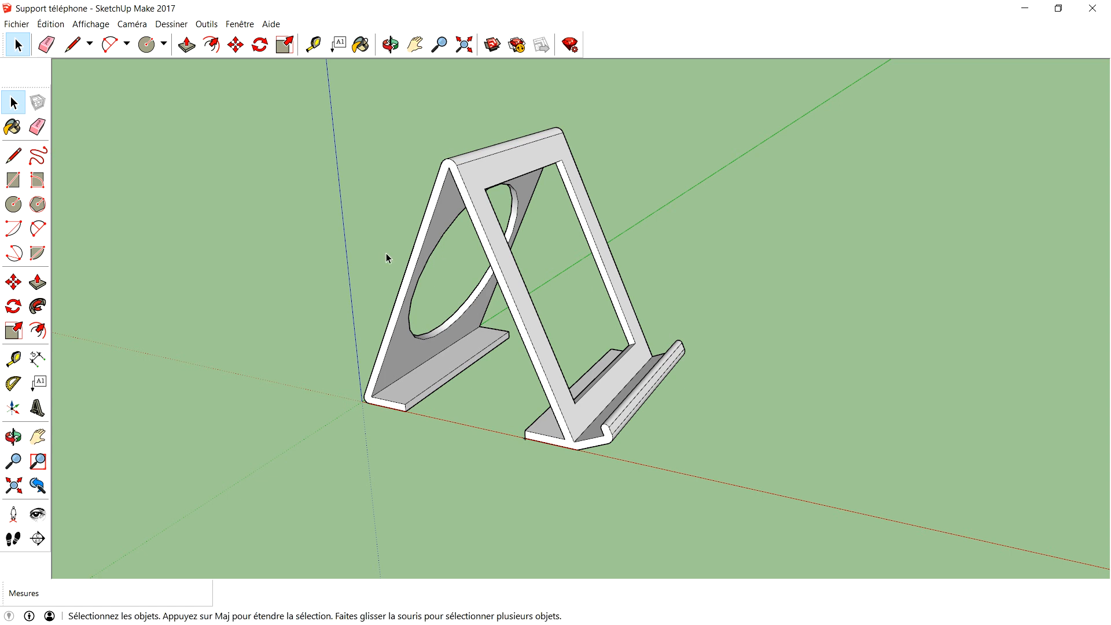
- Start a new model and delete the default human figure
{"action": "left_click", "coordinate": [30, 27]}
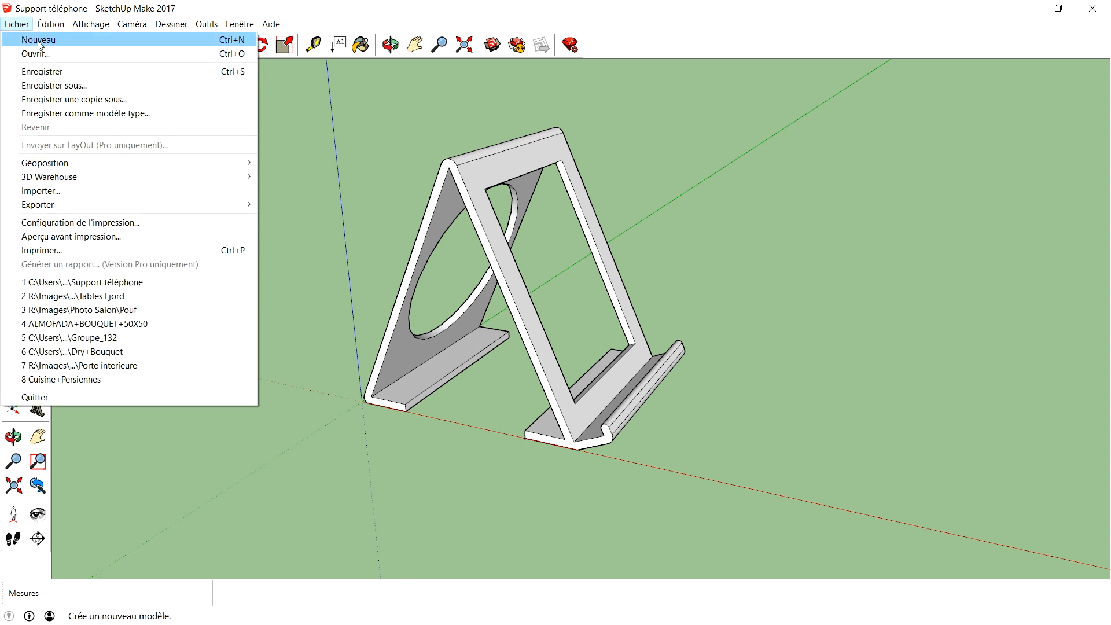
{"action": "left_click", "coordinate": [38, 39]}
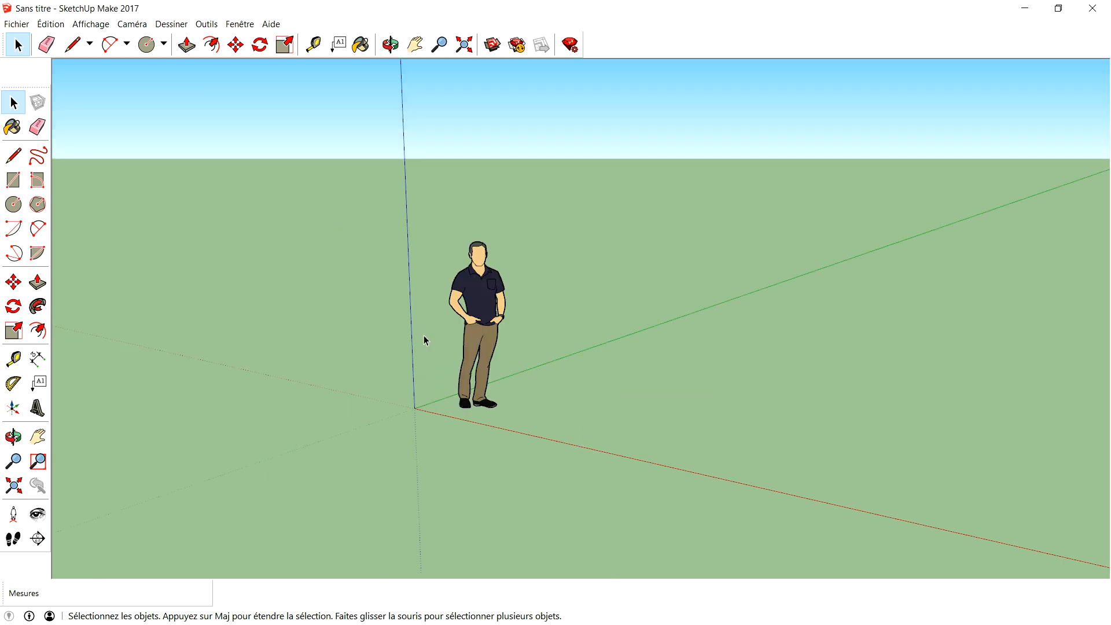
{"action": "left_click", "coordinate": [483, 326]}
{"action": "key", "text": "Delete"}
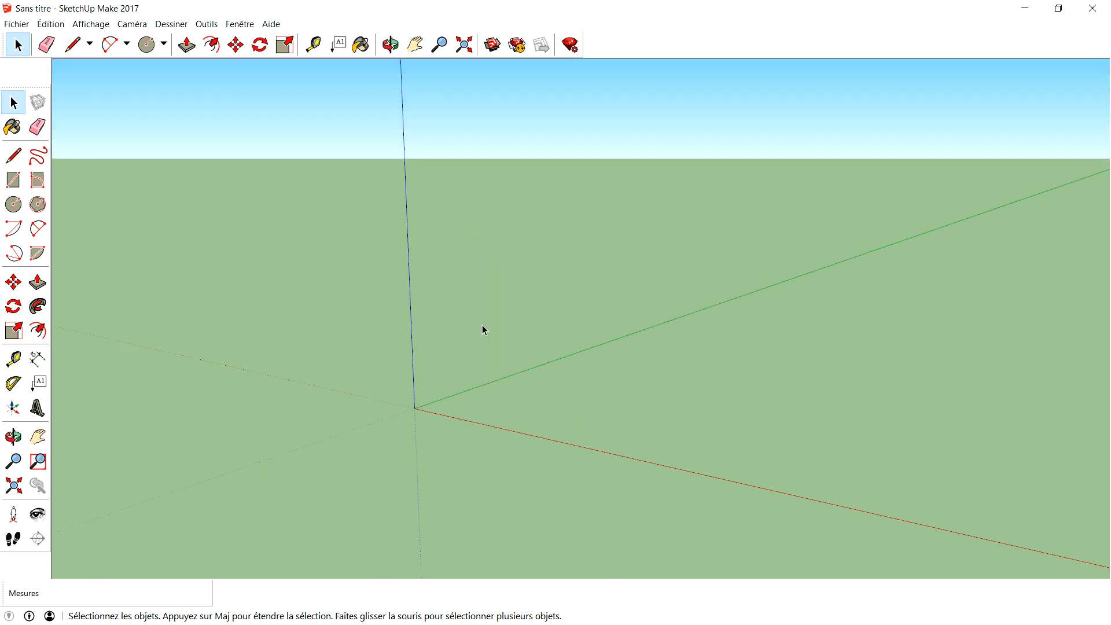
- Draw a 9 by 9 m vertical square from the origin, standing on the red axis in the red-blue plane
{"action": "left_click", "coordinate": [13, 180]}
{"action": "key", "text": "o"}
{"action": "left_click_drag", "start_coordinate": [409, 481], "coordinate": [449, 497]}
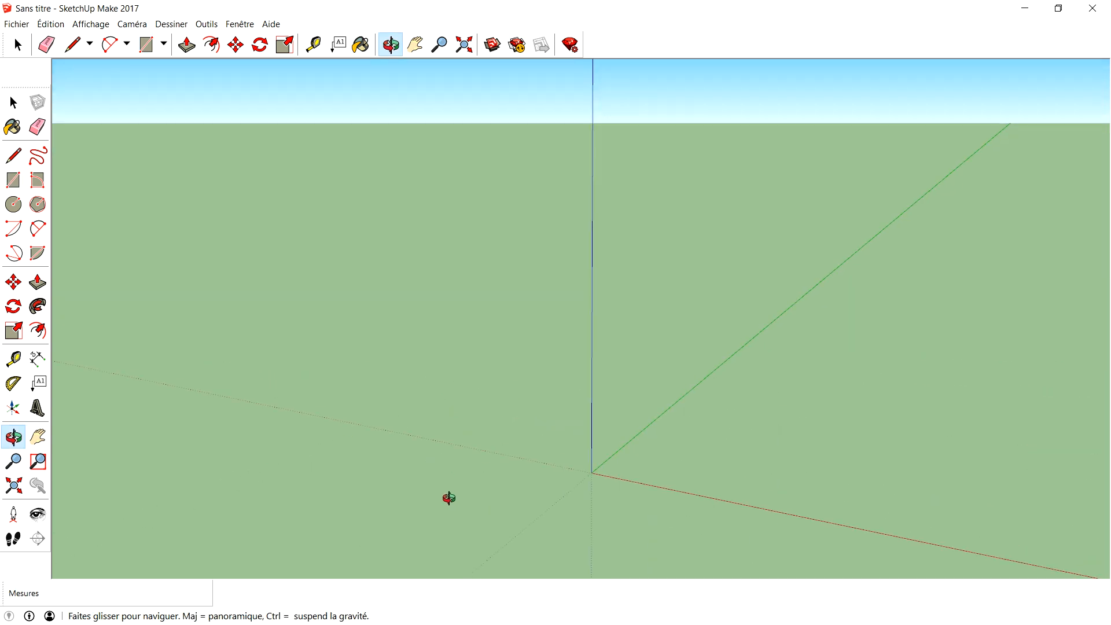
{"action": "key", "text": "r"}
{"action": "left_click", "coordinate": [592, 475]}
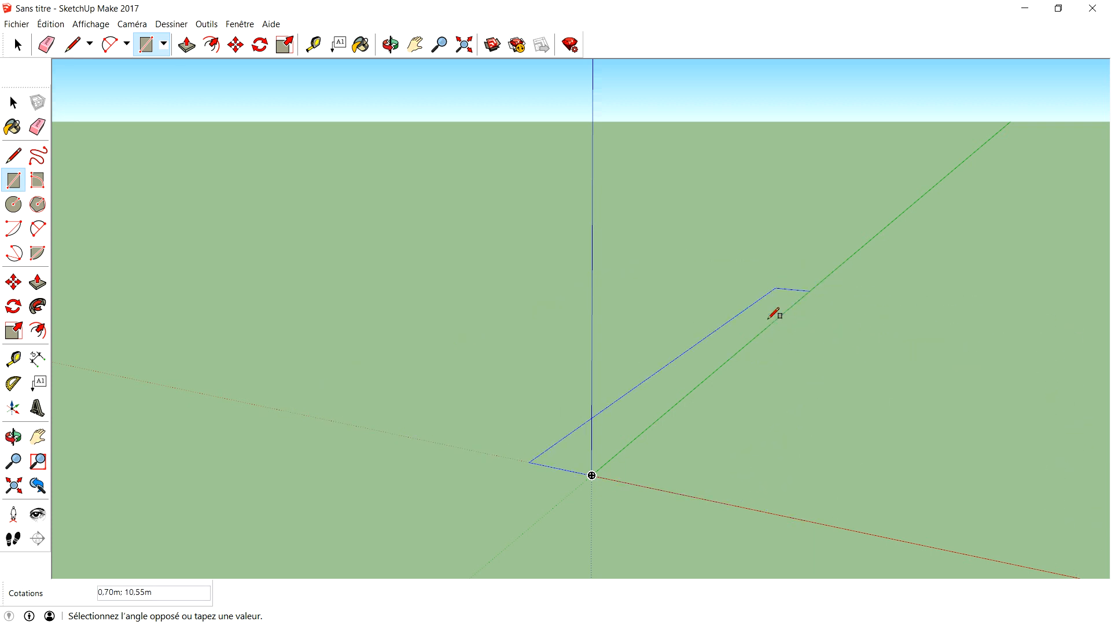
{"action": "middle_click_drag", "start_coordinate": [793, 345], "coordinate": [775, 325]}
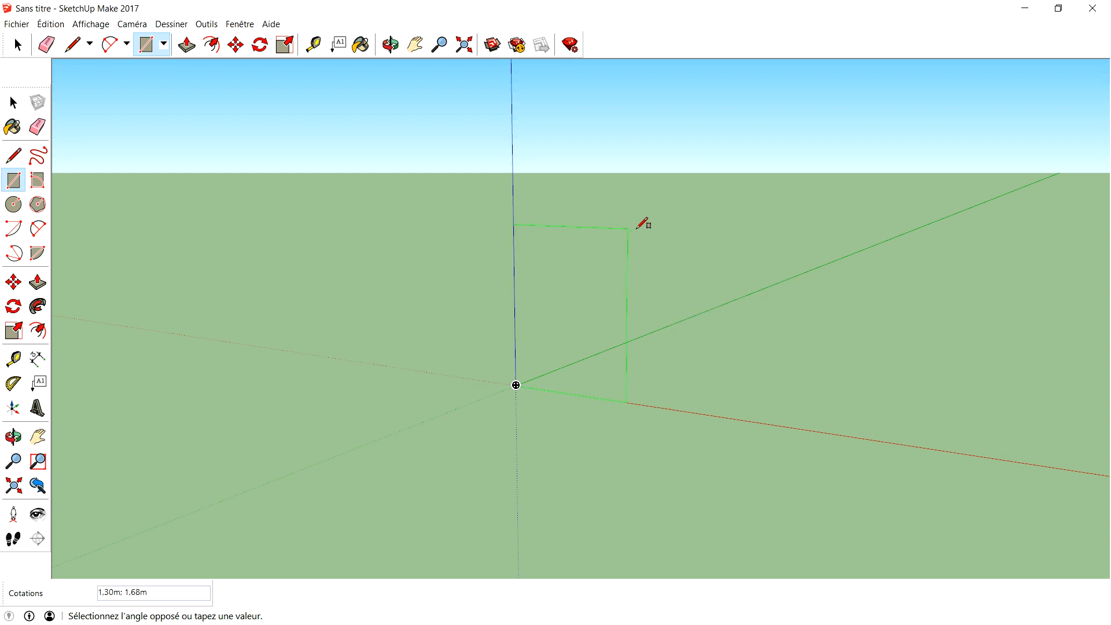
{"action": "left_click", "coordinate": [674, 226]}
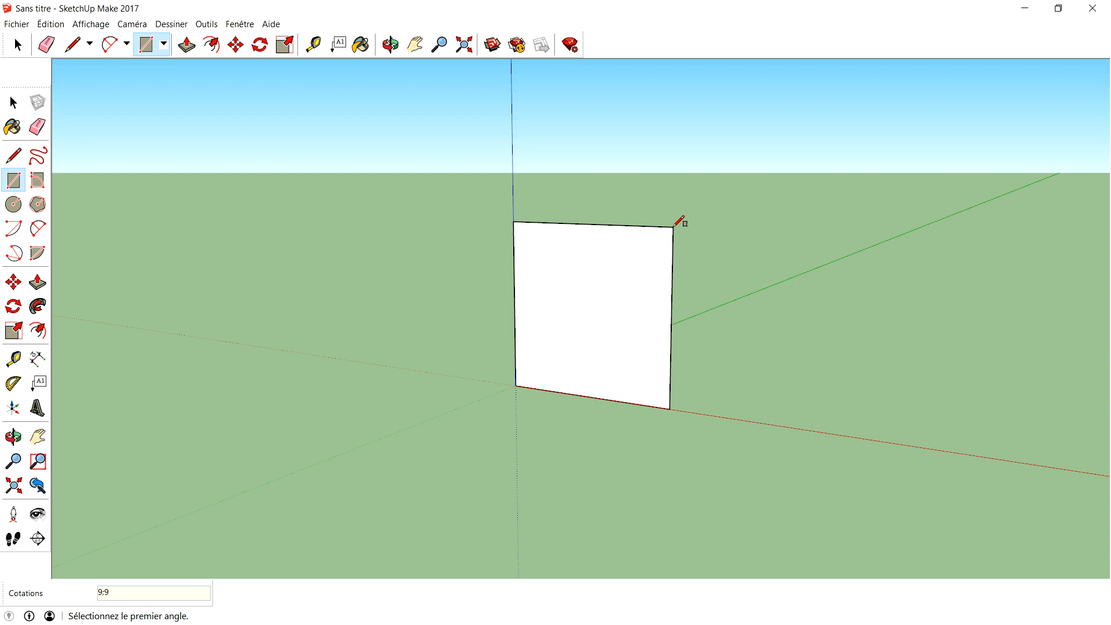
- Draw two lines on the square from its bottom corners to the midpoint of its top edge
{"action": "scroll", "coordinate": [679, 221], "scroll_direction": "up", "scroll_amount": 5}
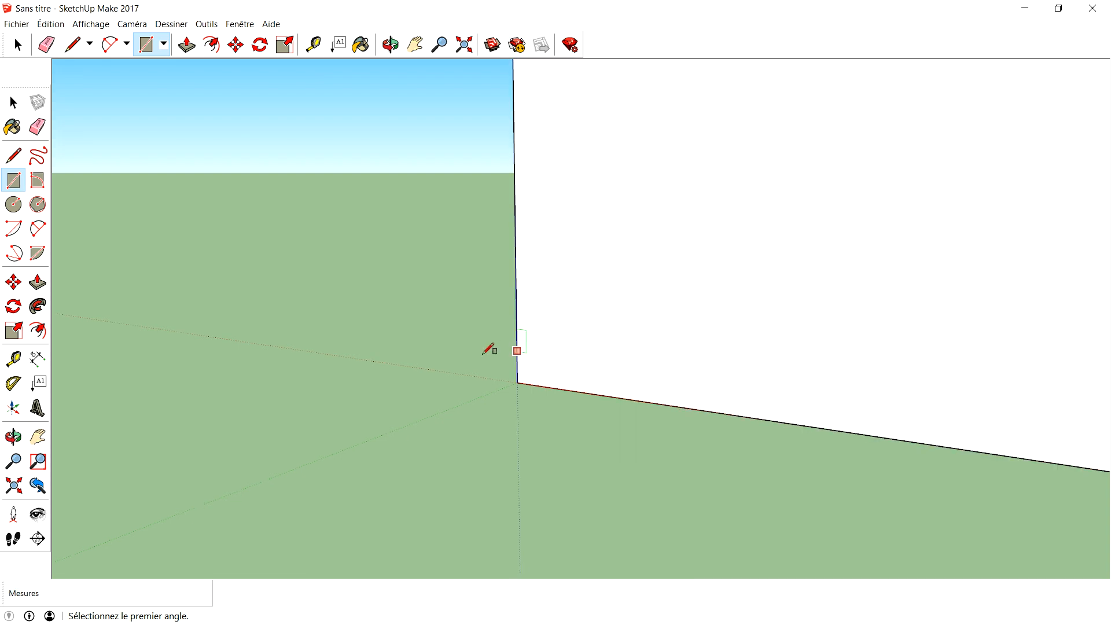
{"action": "scroll", "coordinate": [457, 520], "scroll_direction": "down", "scroll_amount": 6}
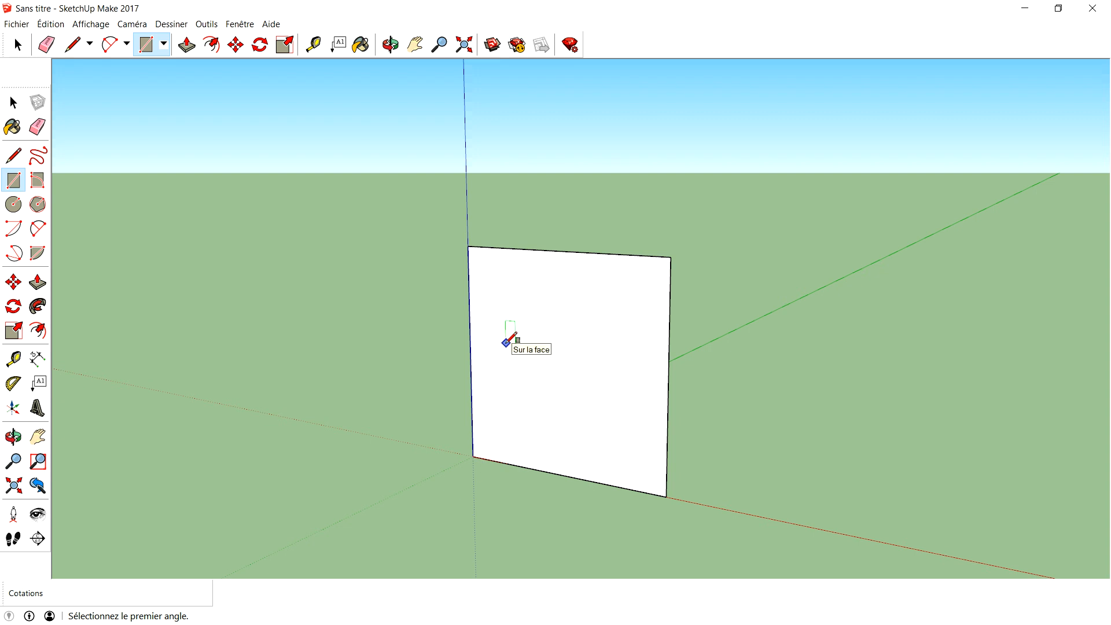
{"action": "middle_click_drag", "start_coordinate": [551, 376], "coordinate": [682, 387]}
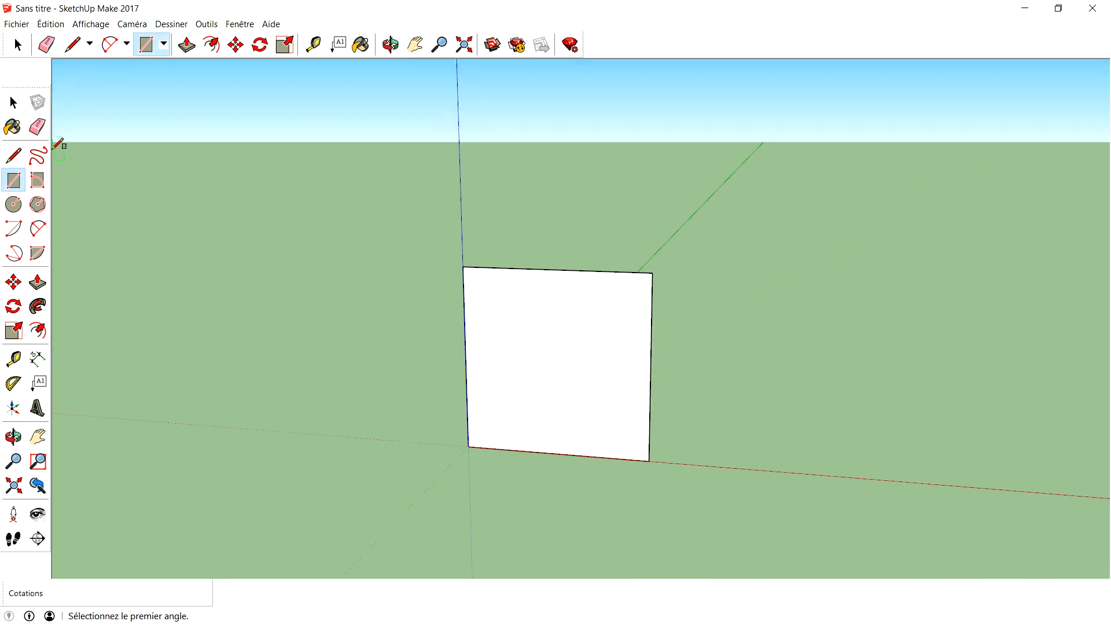
{"action": "left_click", "coordinate": [13, 156]}
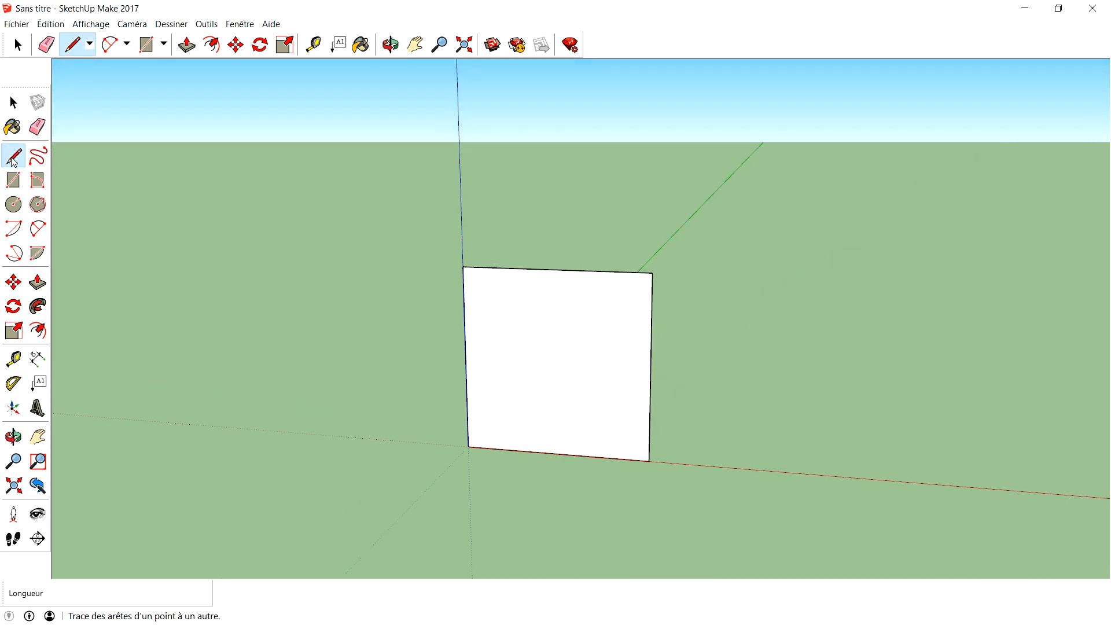
{"action": "left_click", "coordinate": [469, 446]}
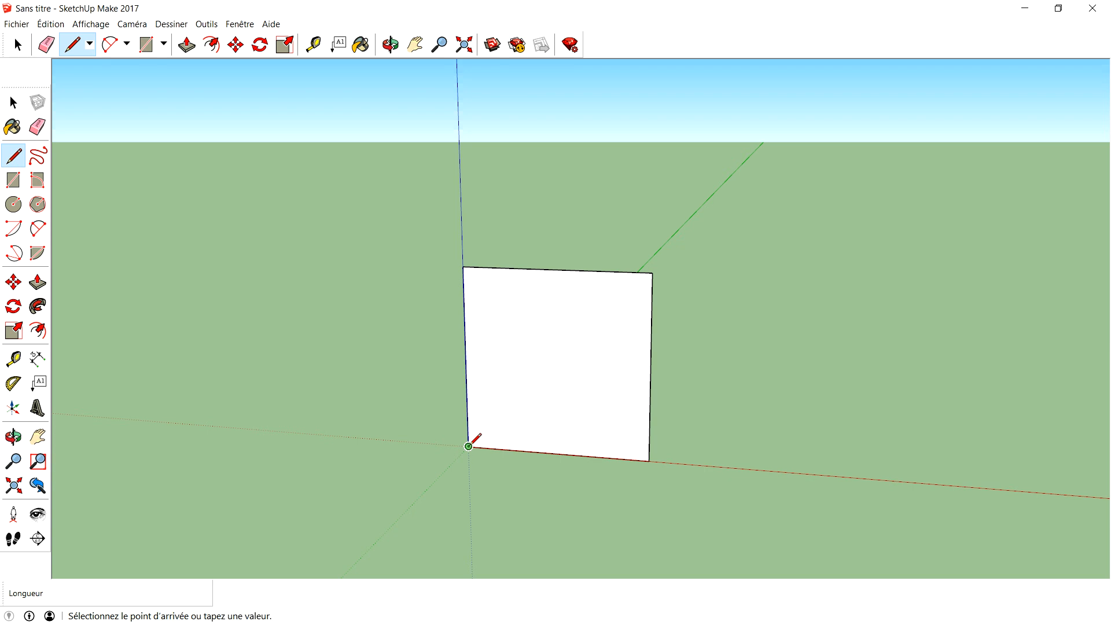
{"action": "left_click", "coordinate": [555, 269]}
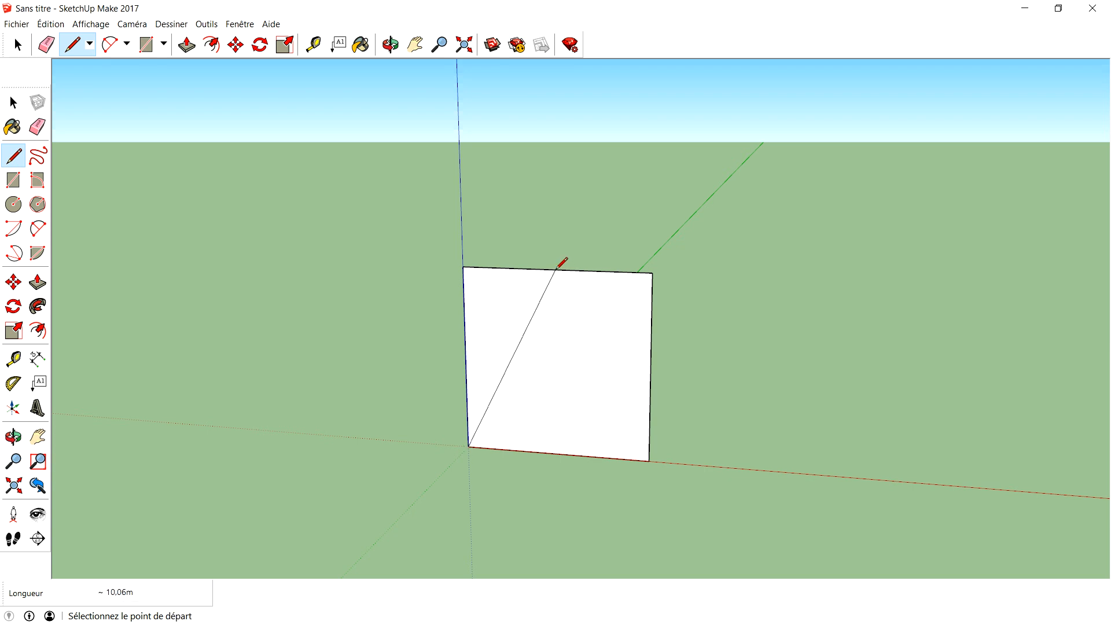
{"action": "left_click", "coordinate": [648, 460]}
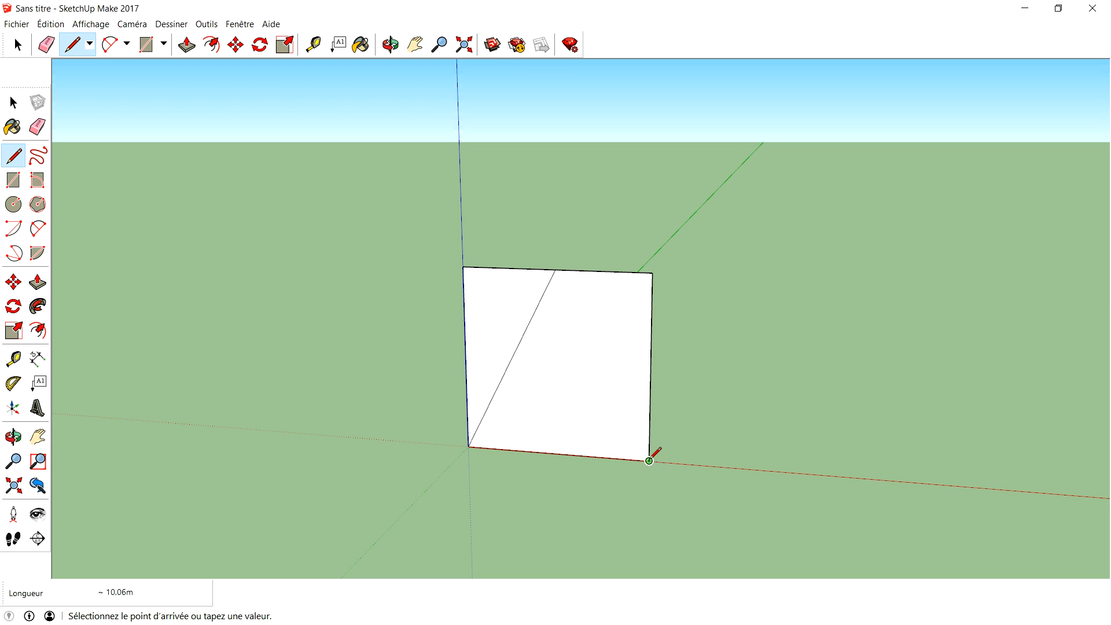
{"action": "left_click", "coordinate": [554, 269]}
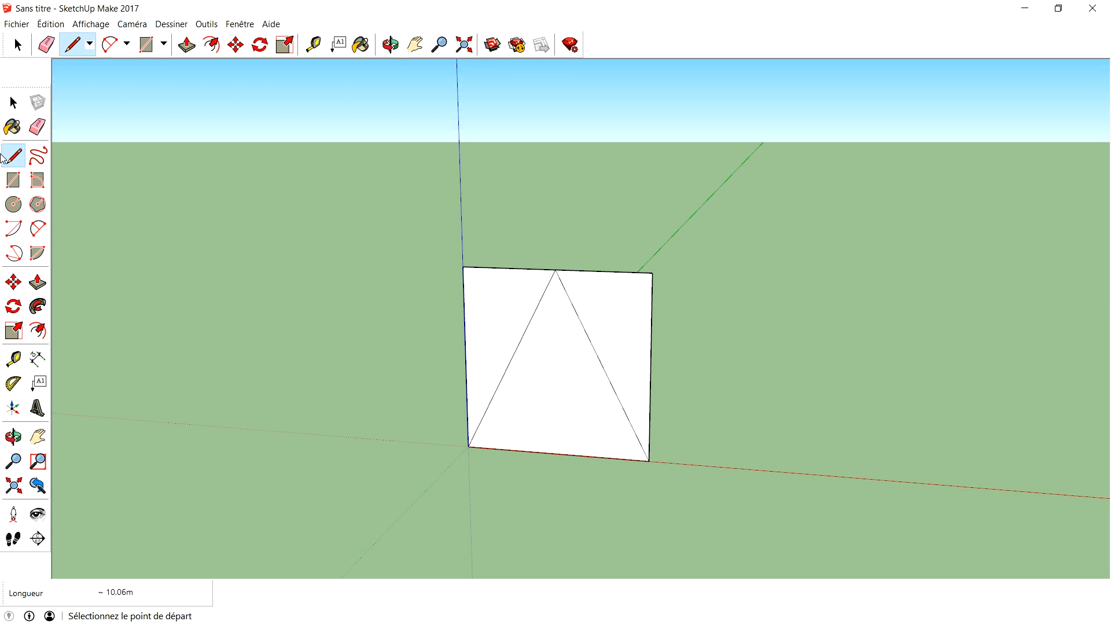
- Erase both halves of the square's top edge and its right vertical edge, outside the triangle
{"action": "left_click", "coordinate": [37, 126]}
{"action": "left_click", "coordinate": [482, 268]}
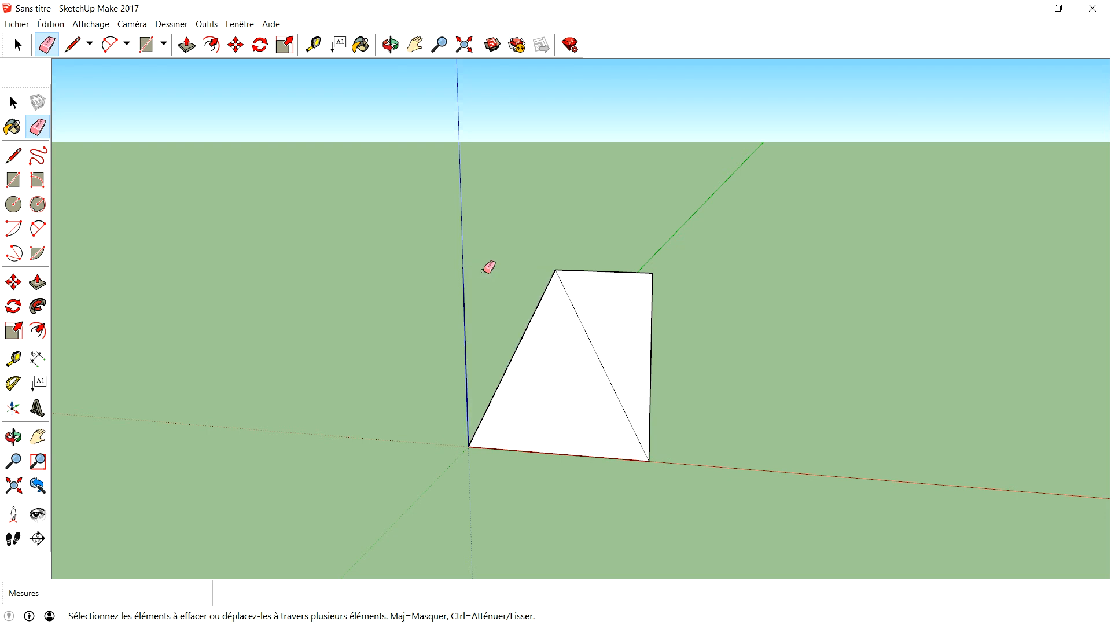
{"action": "left_click", "coordinate": [615, 272]}
{"action": "left_click", "coordinate": [652, 291]}
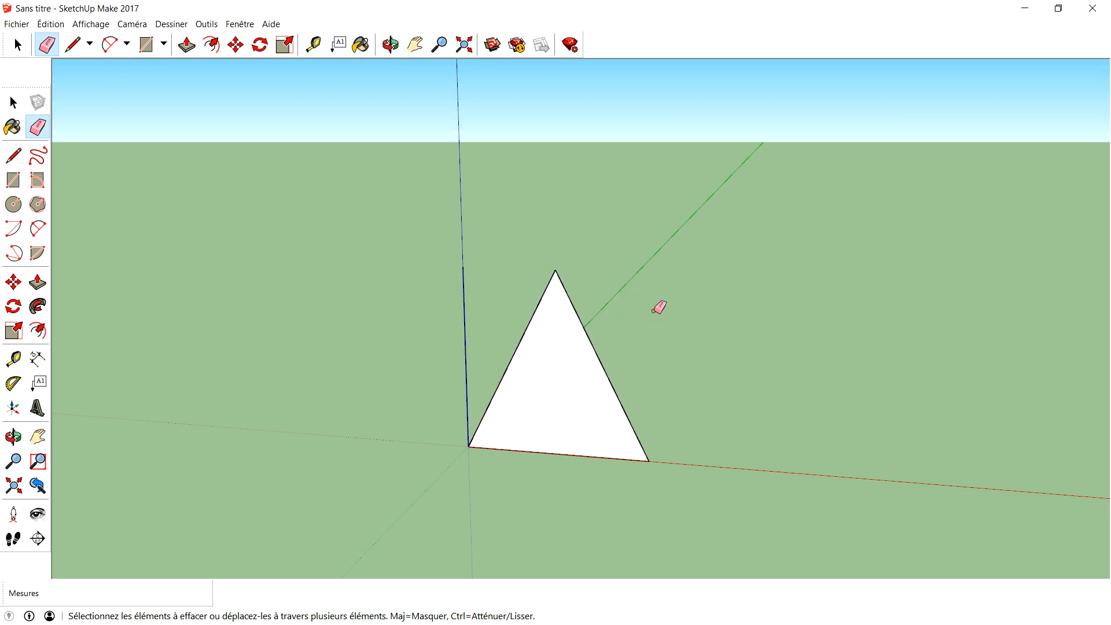
- Offset the triangle's outline inward by 0.3 m and delete the inner triangular face
{"action": "scroll", "coordinate": [615, 510], "scroll_direction": "up", "scroll_amount": 3}
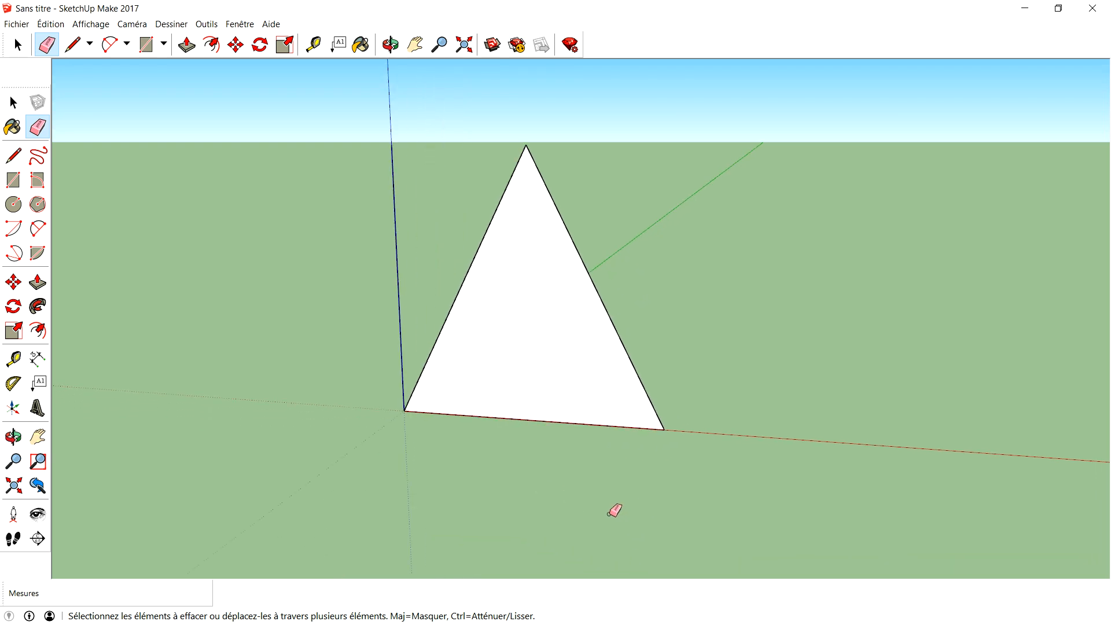
{"action": "mouse_move", "coordinate": [315, 445]}
{"action": "middle_mouse_down"}
{"action": "mouse_move", "coordinate": [332, 456]}
{"action": "mouse_move", "coordinate": [330, 438]}
{"action": "middle_mouse_up"}
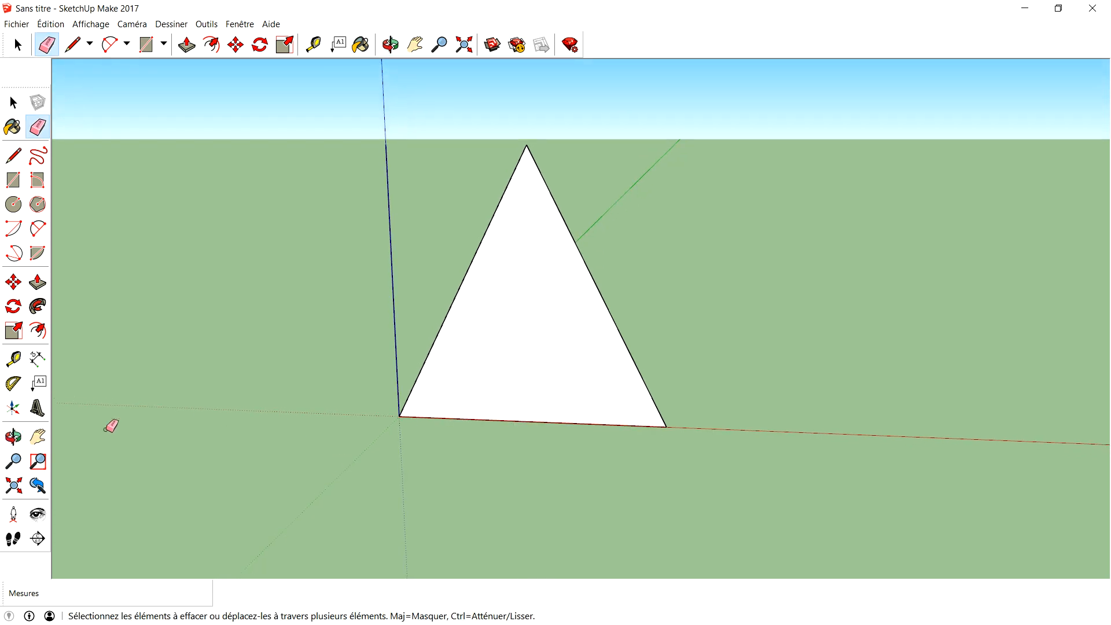
{"action": "left_click", "coordinate": [37, 329]}
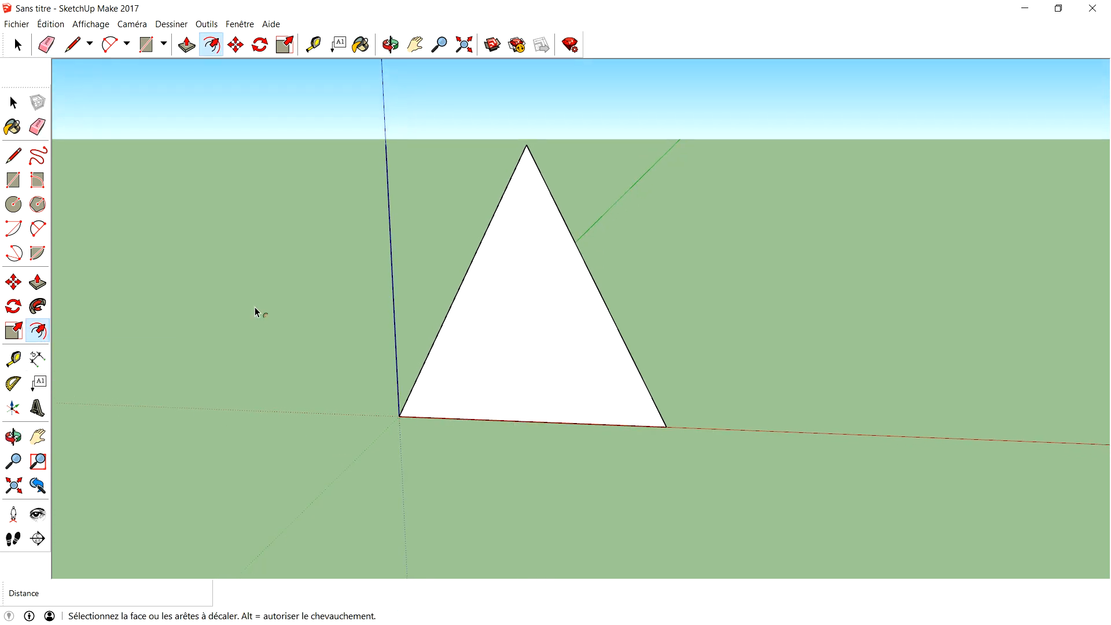
{"action": "left_click", "coordinate": [445, 320]}
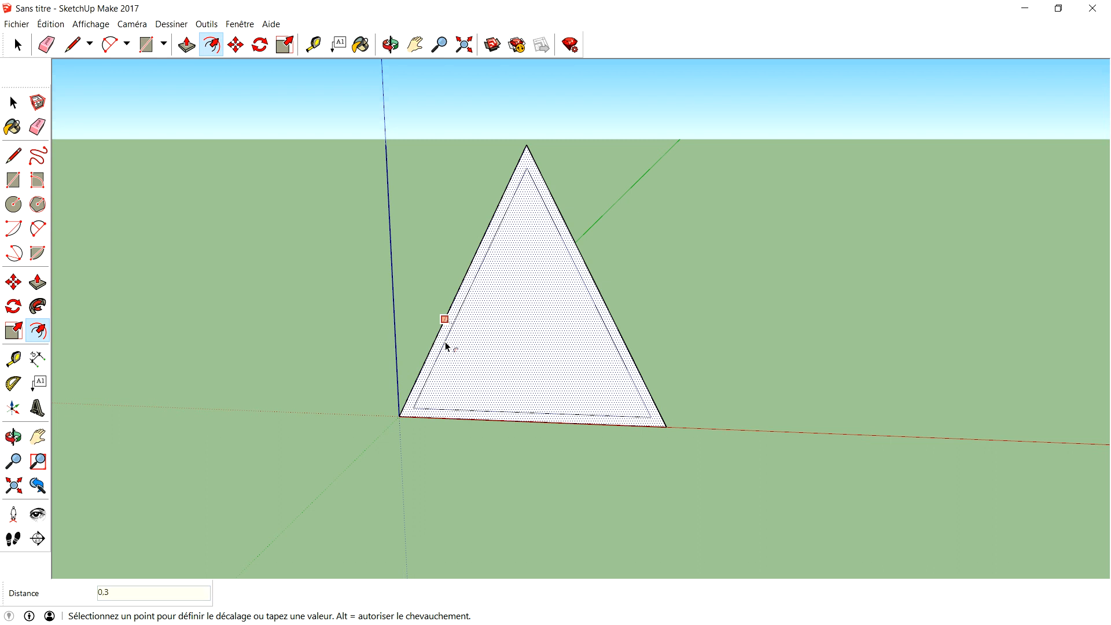
{"action": "key", "text": "Return"}
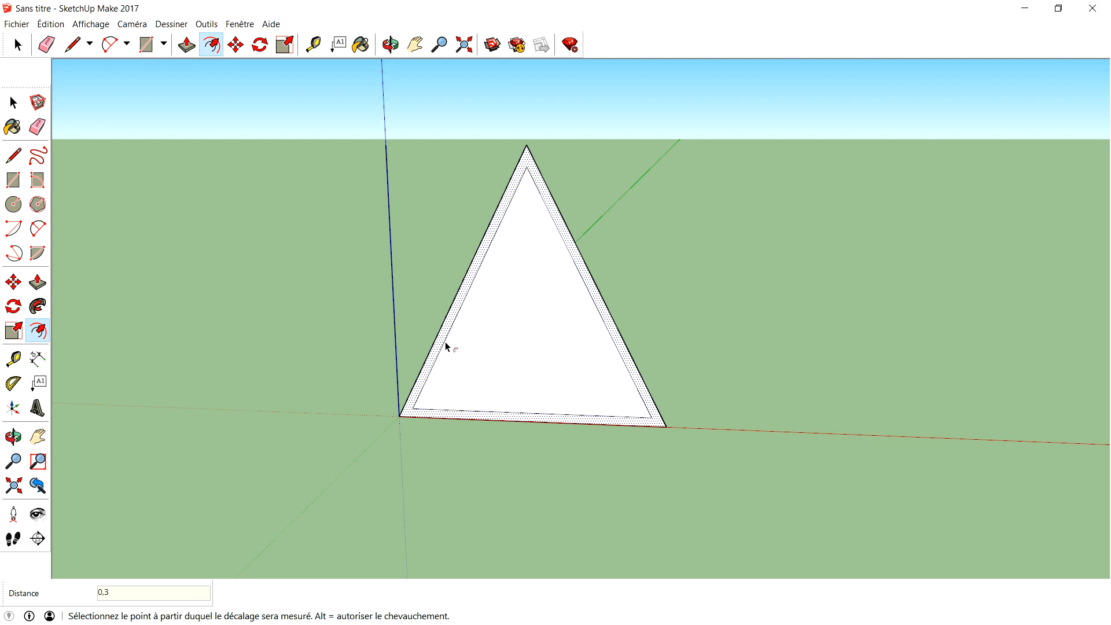
{"action": "left_click", "coordinate": [12, 102]}
{"action": "left_click", "coordinate": [516, 293]}
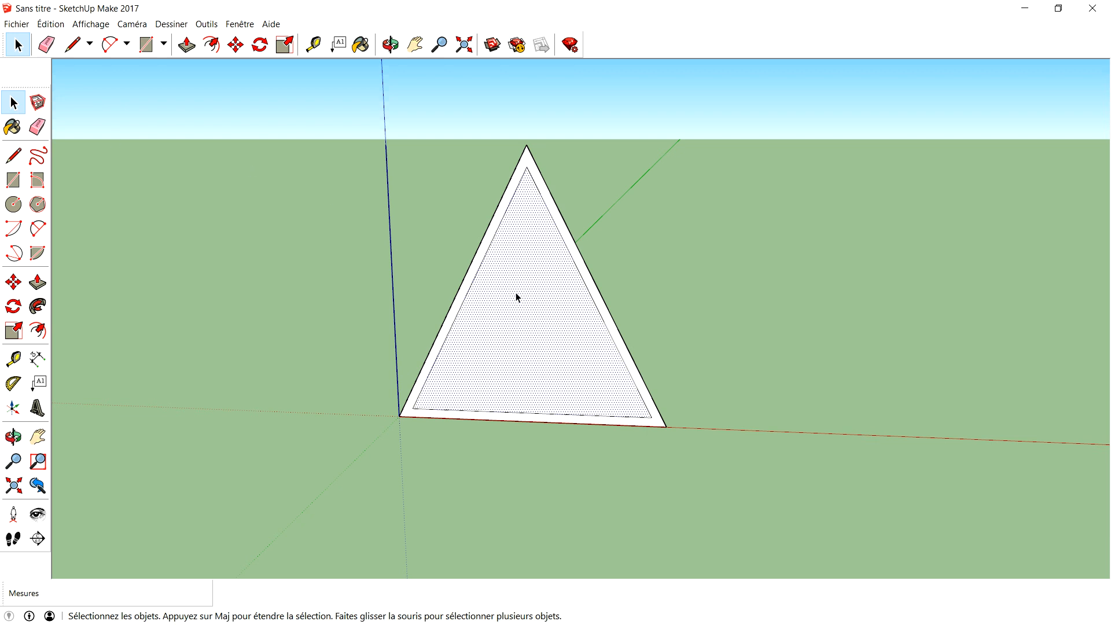
{"action": "key", "text": "Delete"}
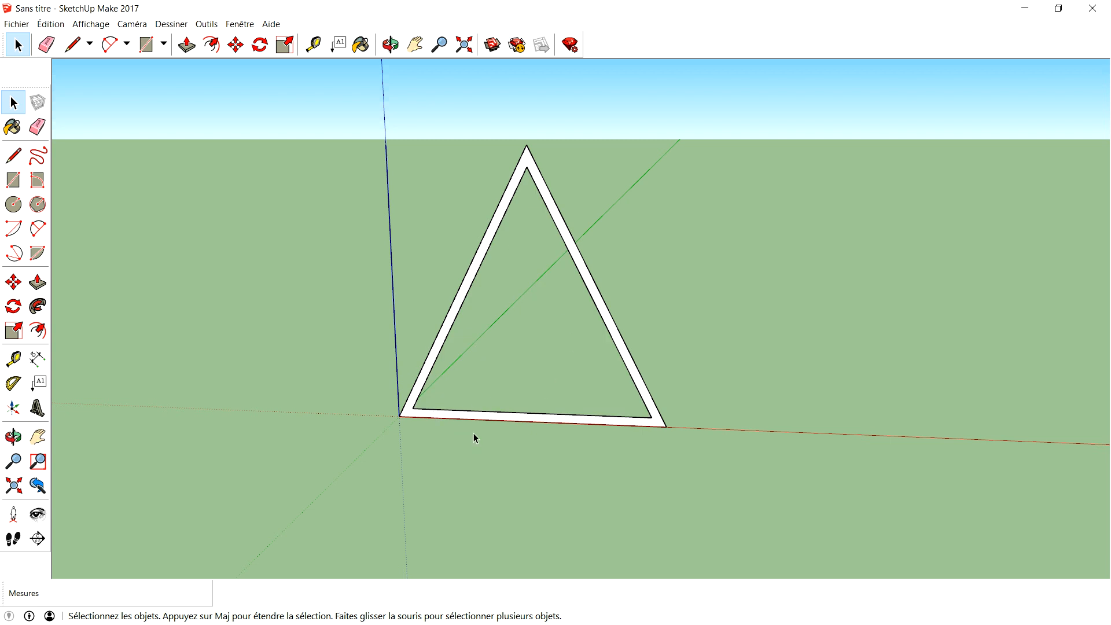
- Place guide points on the triangle's bottom edge, 2 m in from each bottom corner
{"action": "scroll", "coordinate": [473, 432], "scroll_direction": "up", "scroll_amount": 1}
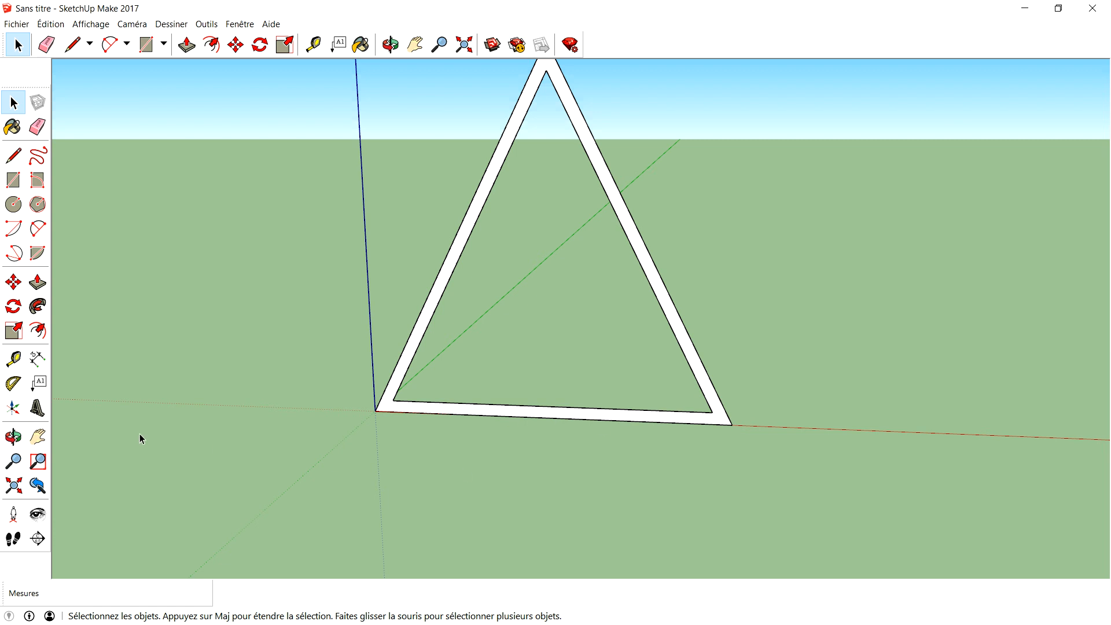
{"action": "left_click", "coordinate": [13, 360]}
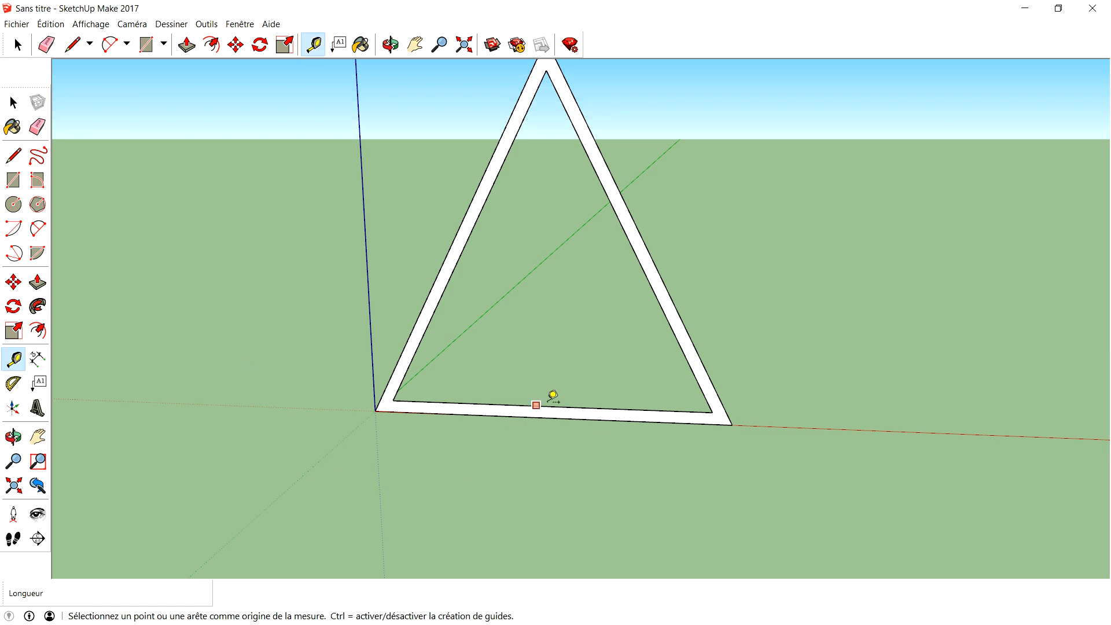
{"action": "left_click", "coordinate": [375, 410]}
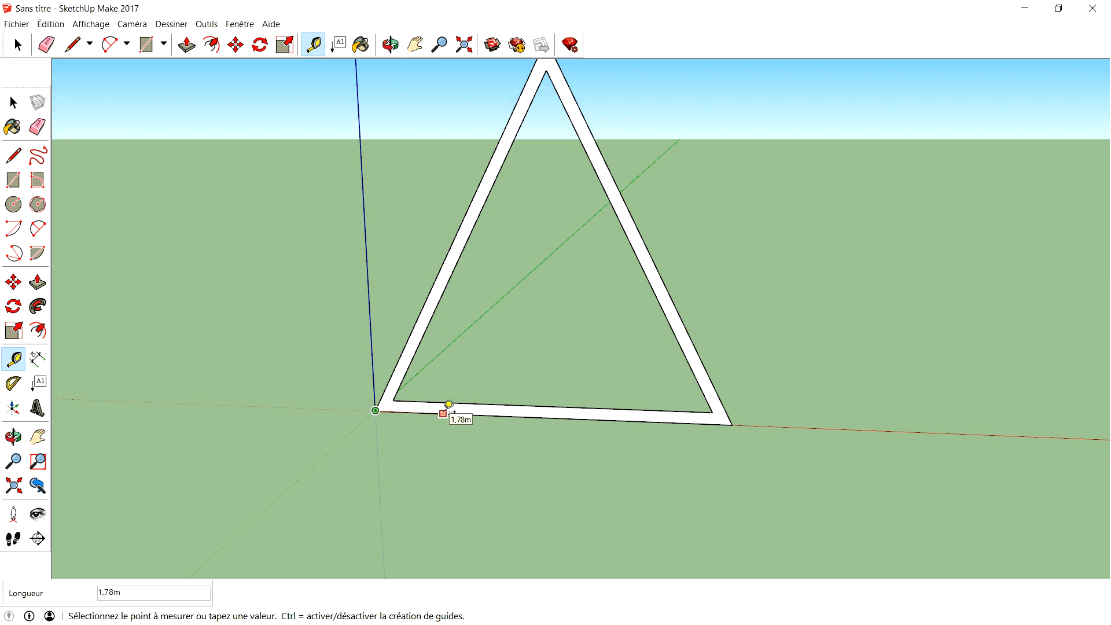
{"action": "type", "text": "2"}
{"action": "key", "text": "Return"}
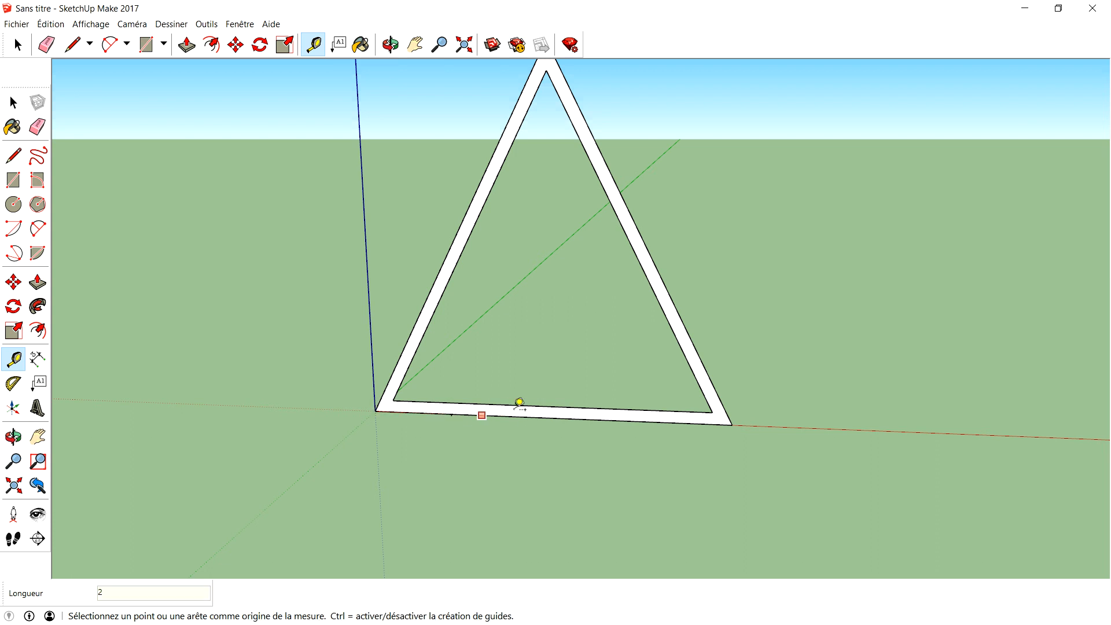
{"action": "left_click", "coordinate": [732, 424]}
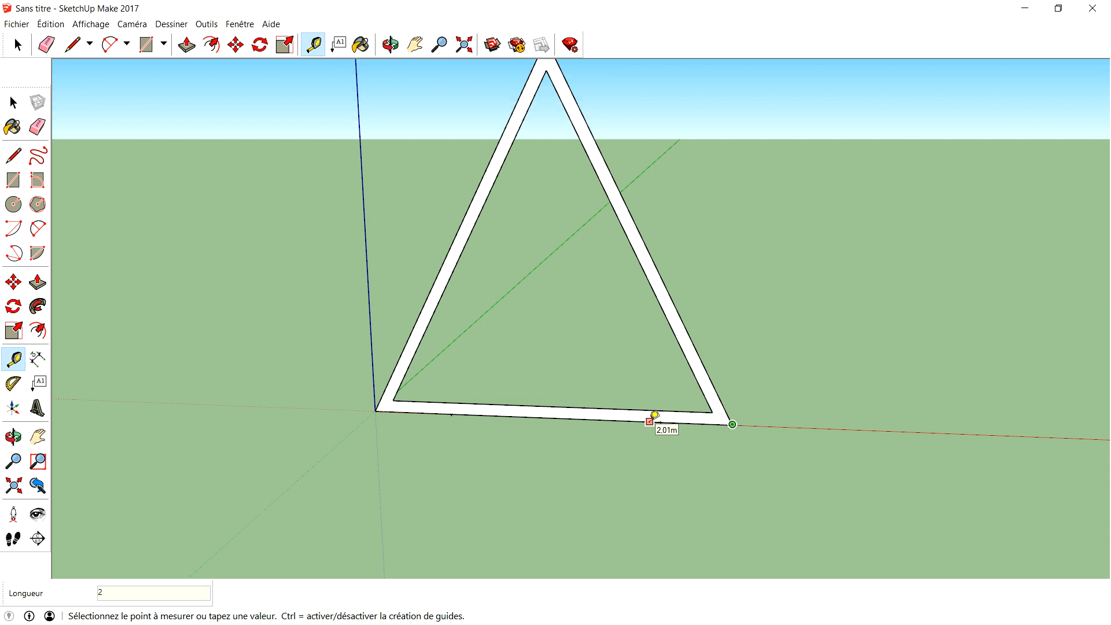
{"action": "left_click", "coordinate": [649, 421]}
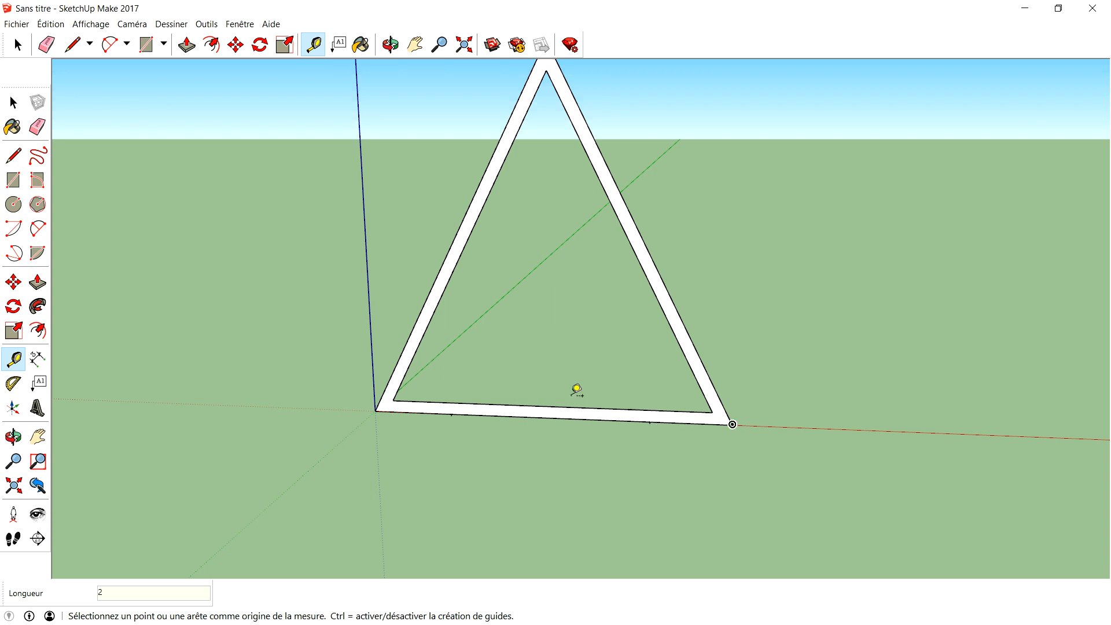
- Draw a short vertical line across the base strip at each of the two guide points
{"action": "left_click", "coordinate": [14, 156]}
{"action": "scroll", "coordinate": [396, 389], "scroll_direction": "up", "scroll_amount": 2}
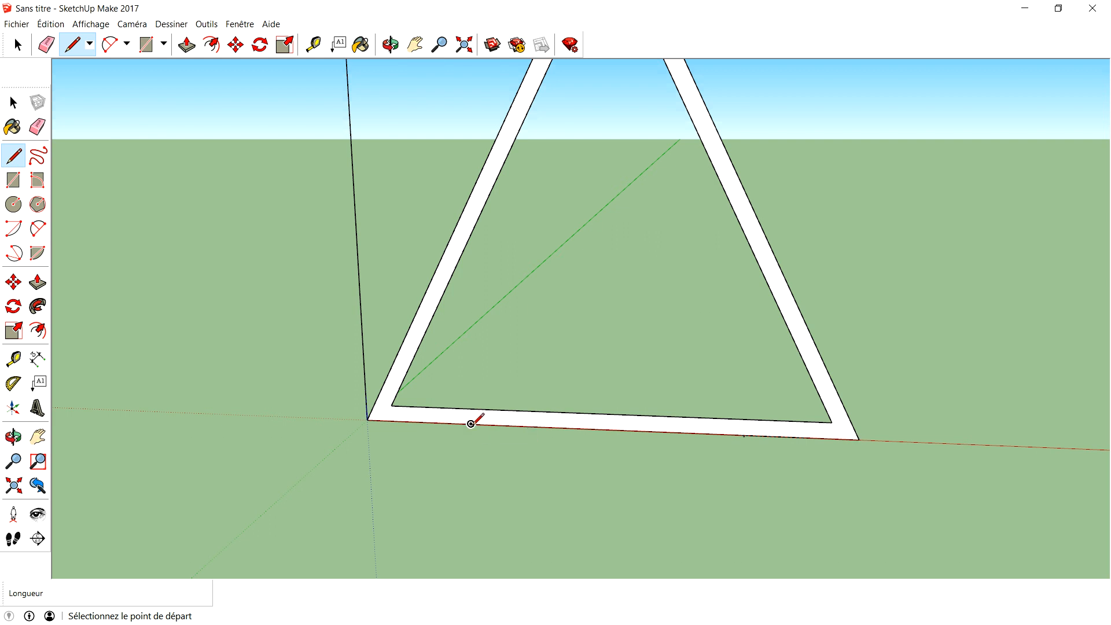
{"action": "left_click", "coordinate": [470, 424]}
{"action": "left_click", "coordinate": [470, 408]}
{"action": "left_click", "coordinate": [744, 435]}
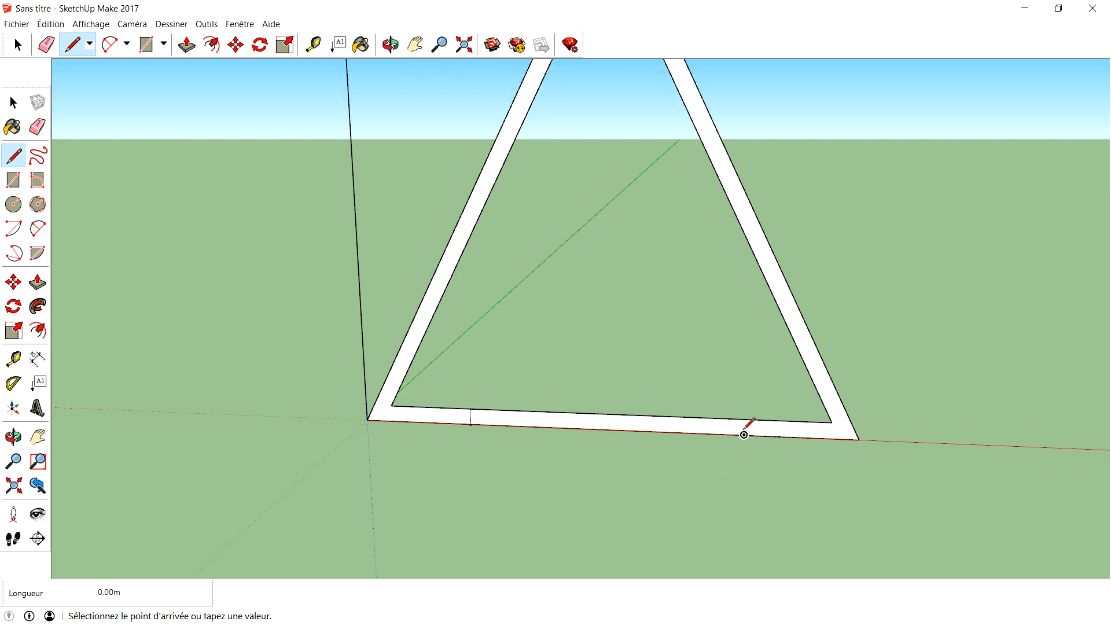
{"action": "left_click", "coordinate": [744, 418]}
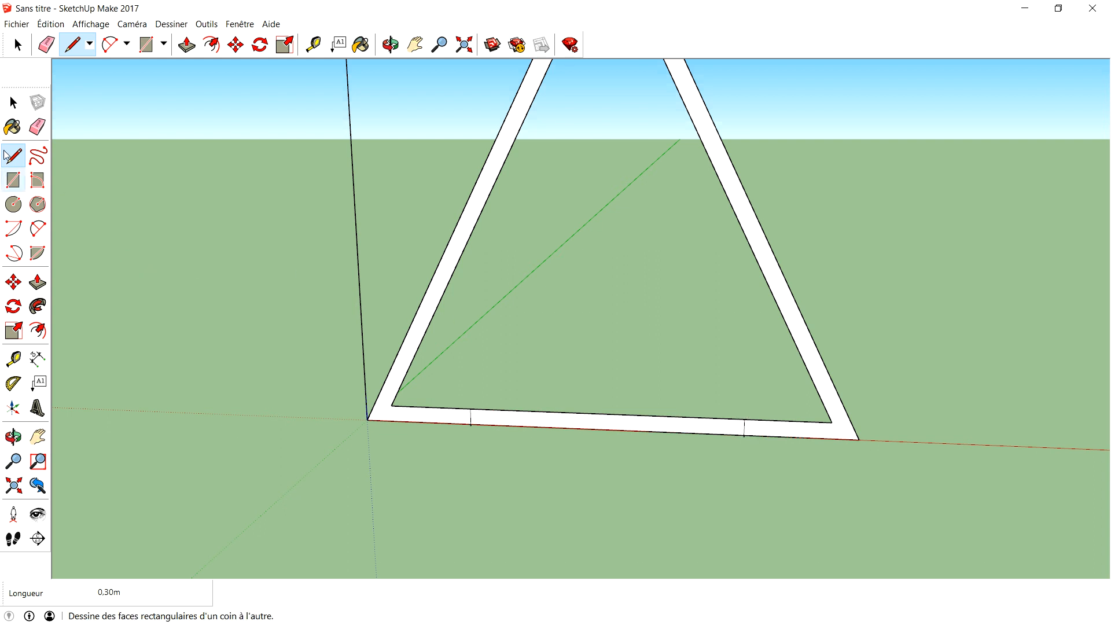
- Erase the upper and lower edges of the base strip between the two short vertical lines
{"action": "left_click", "coordinate": [38, 126]}
{"action": "left_click", "coordinate": [37, 126]}
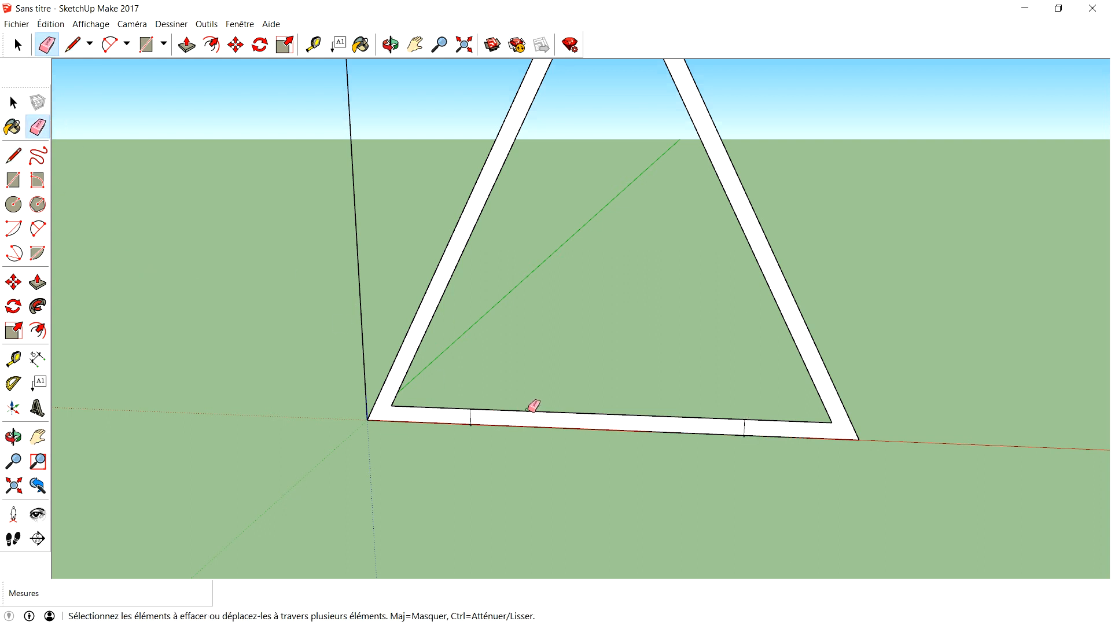
{"action": "left_click", "coordinate": [528, 411]}
{"action": "left_click", "coordinate": [529, 426]}
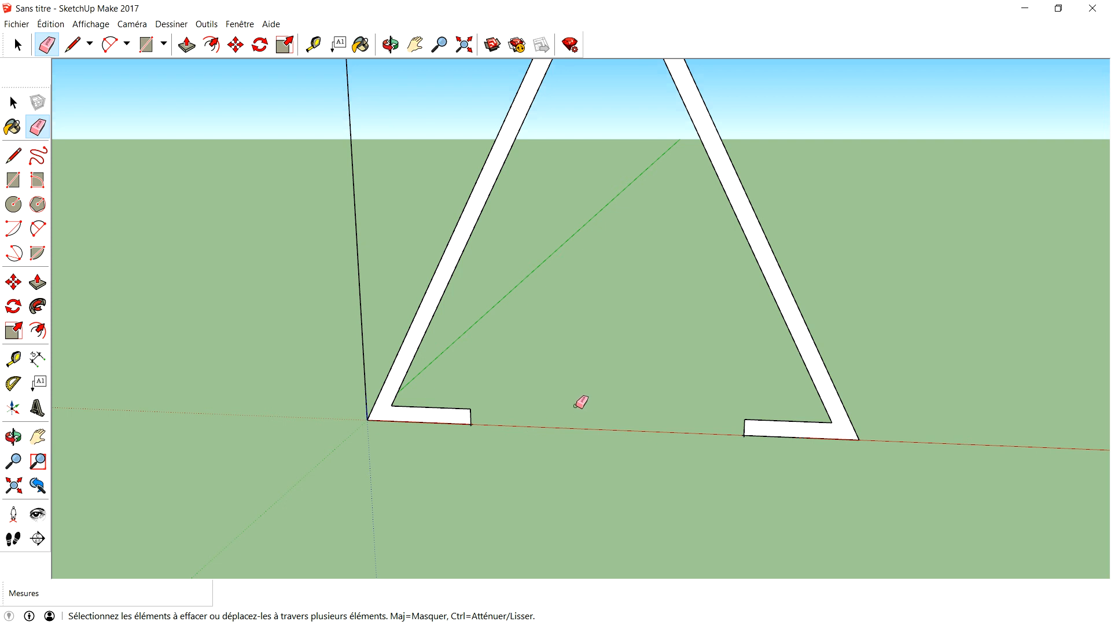
- Create a protractor guide line through the profile's bottom-right corner, at 90° to the sloping right side
{"action": "scroll", "coordinate": [480, 389], "scroll_direction": "down", "scroll_amount": 1}
{"action": "scroll", "coordinate": [480, 386], "scroll_direction": "down", "scroll_amount": 2}
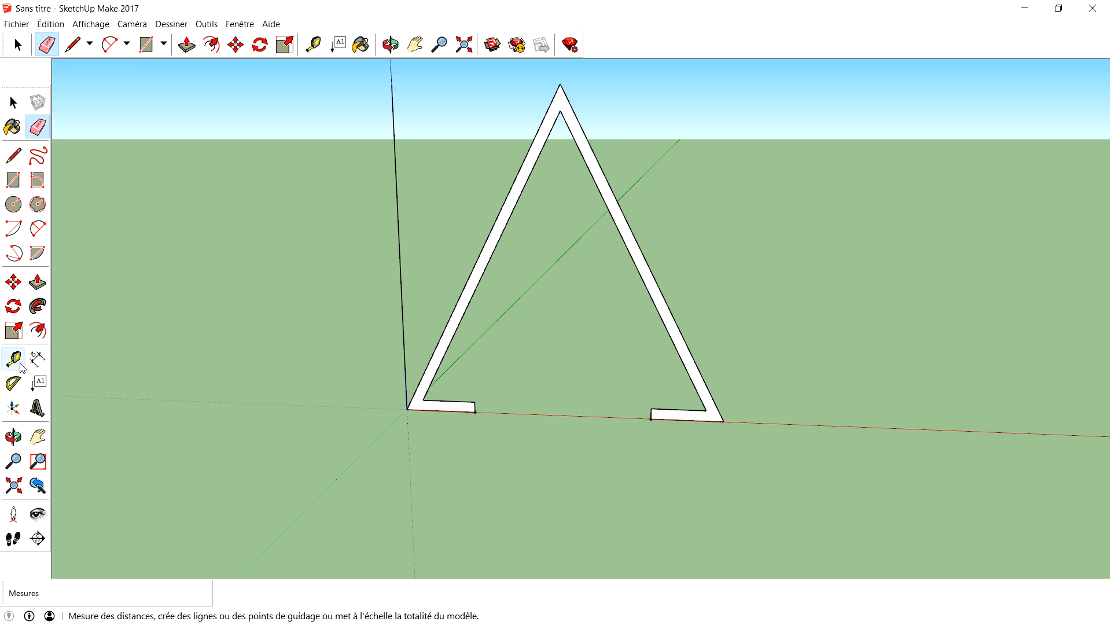
{"action": "left_click", "coordinate": [13, 383]}
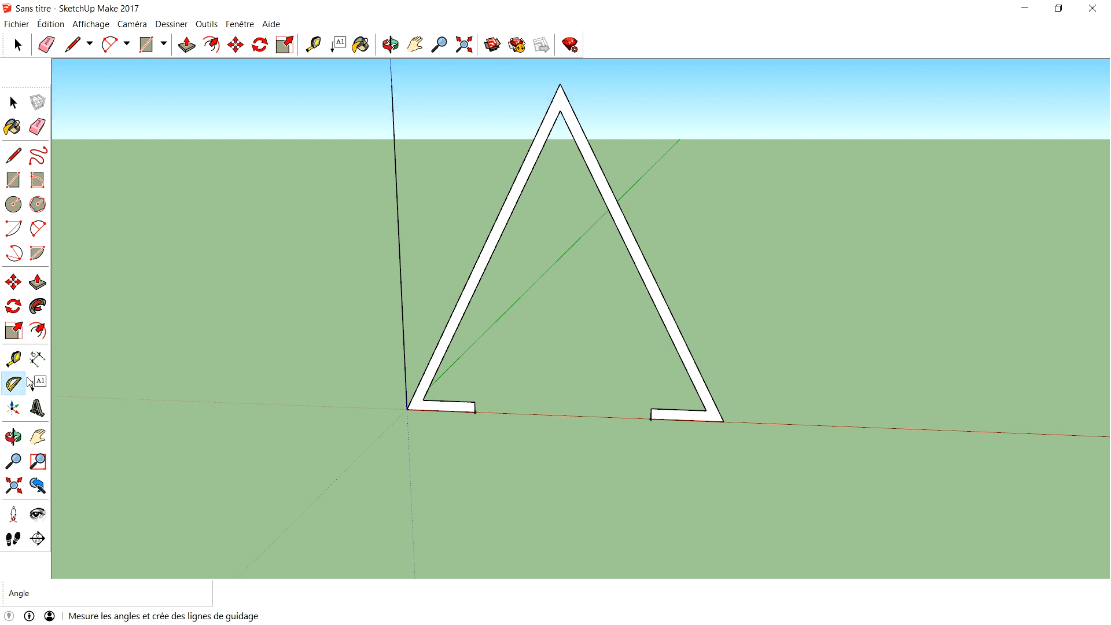
{"action": "left_click", "coordinate": [723, 421]}
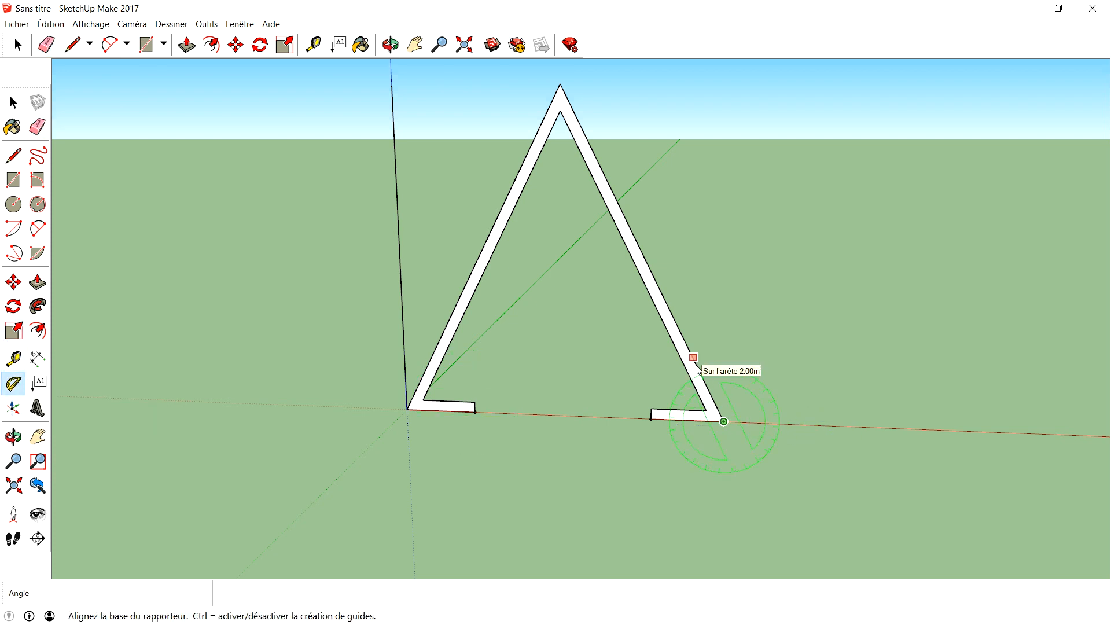
{"action": "left_click", "coordinate": [693, 358]}
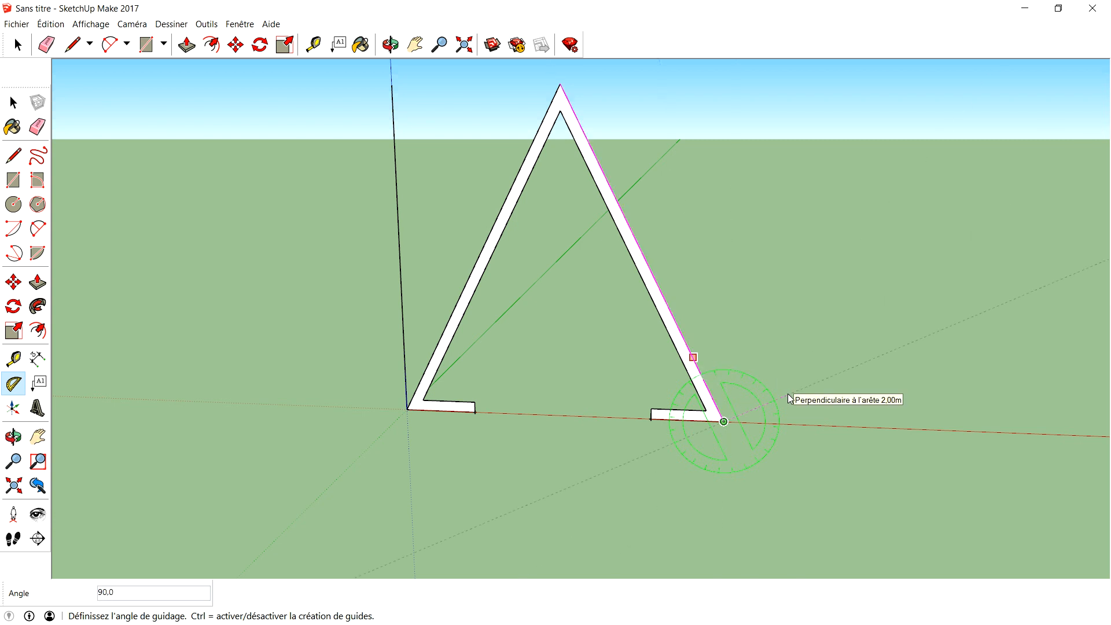
{"action": "left_click", "coordinate": [786, 393]}
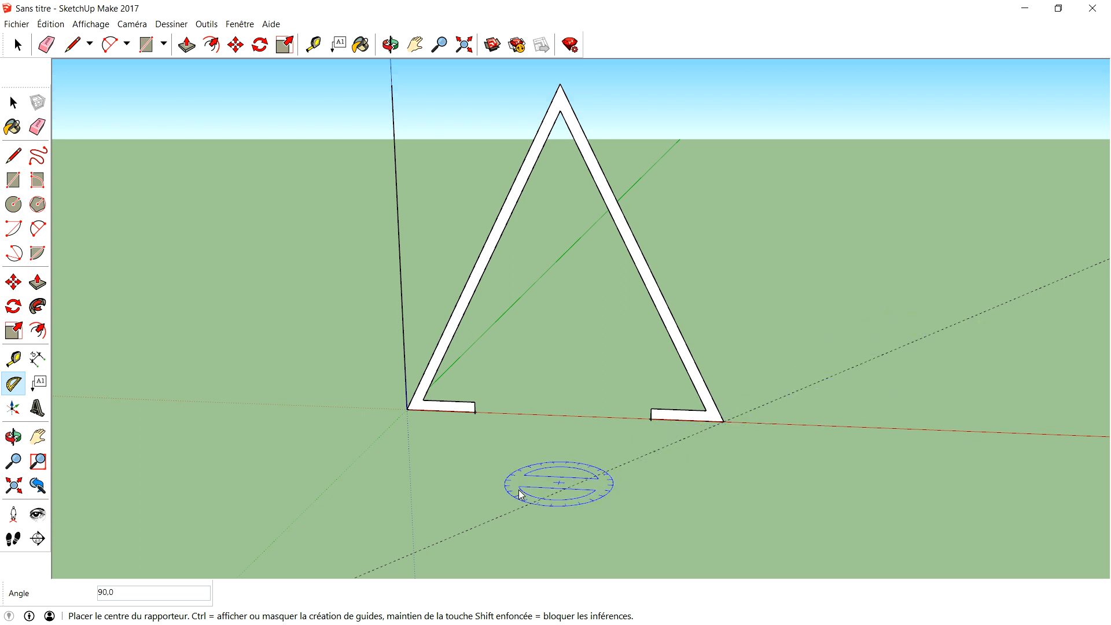
- Draw a 1.8 m line outward along the guide from the profile's bottom-right corner
{"action": "left_click", "coordinate": [13, 154]}
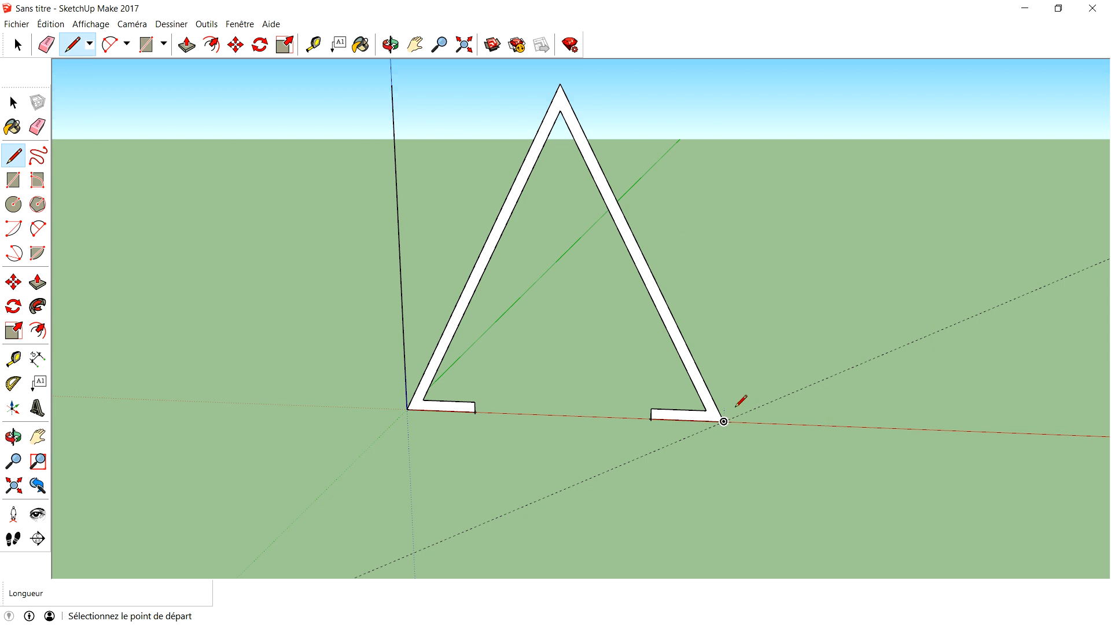
{"action": "left_click", "coordinate": [723, 421]}
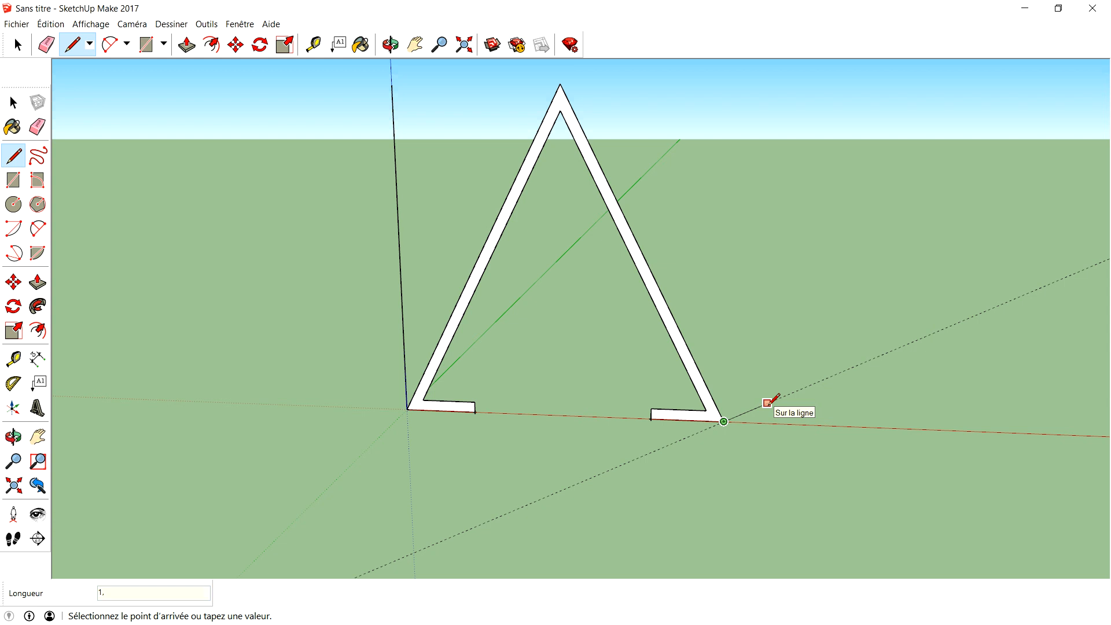
{"action": "key", "text": "Return"}
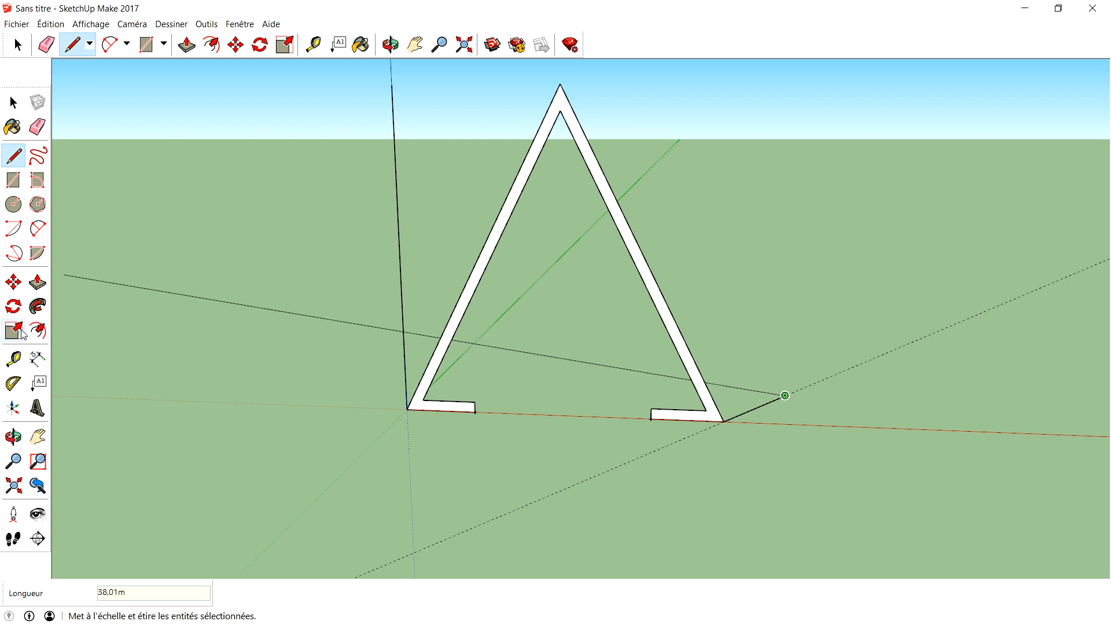
- Create a second protractor guide line at the outer end of the new line, at 90° to it and in the profile's plane
{"action": "left_click", "coordinate": [16, 382]}
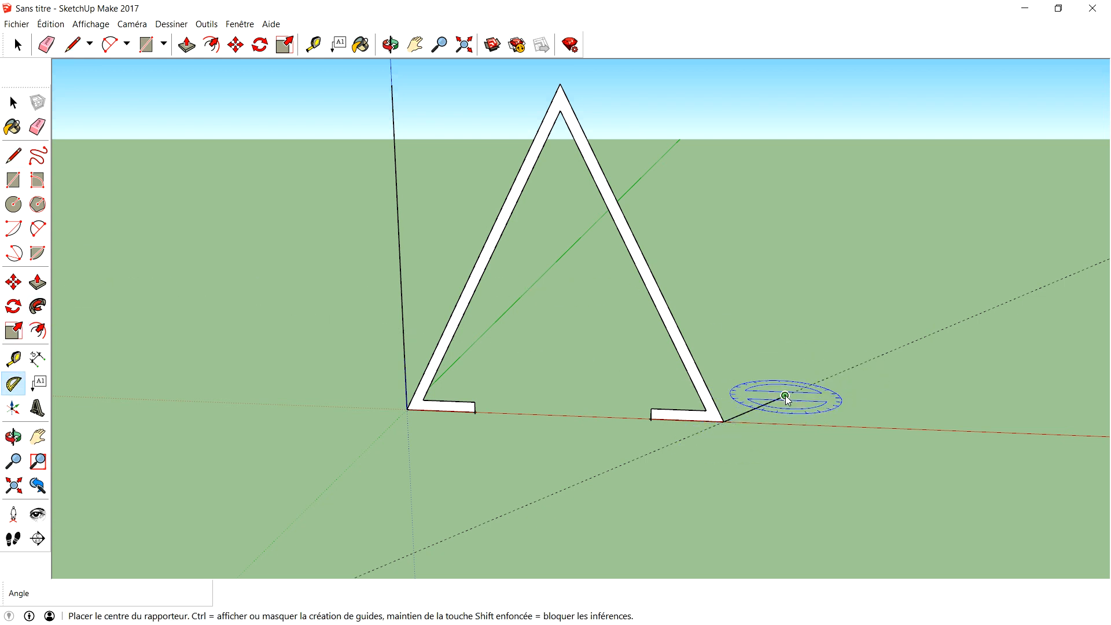
{"action": "key", "text": "Left"}
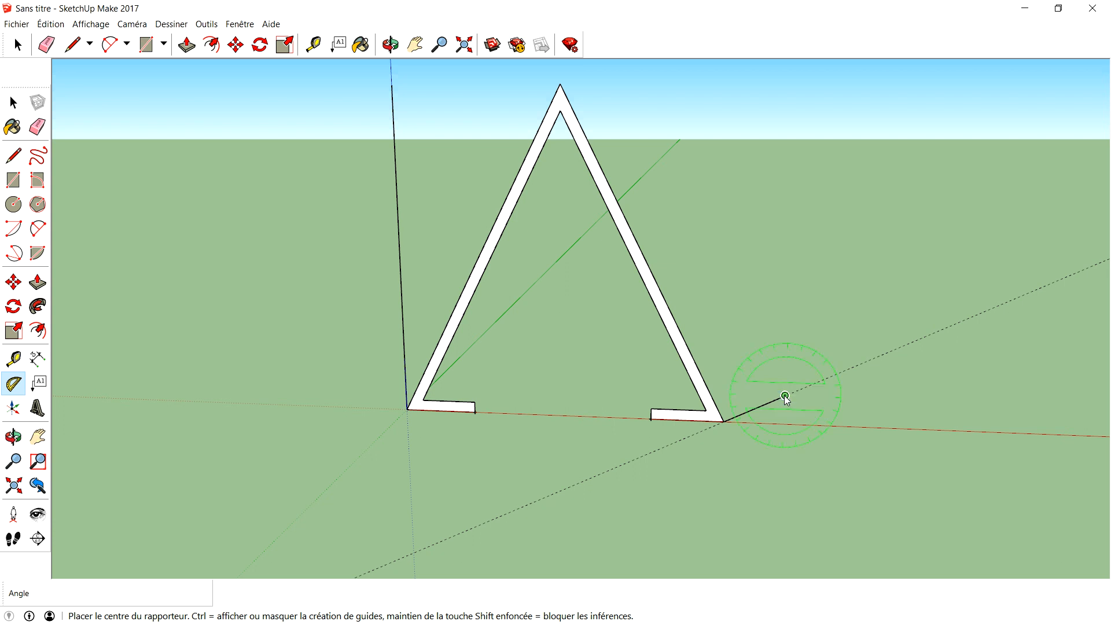
{"action": "left_click", "coordinate": [784, 396]}
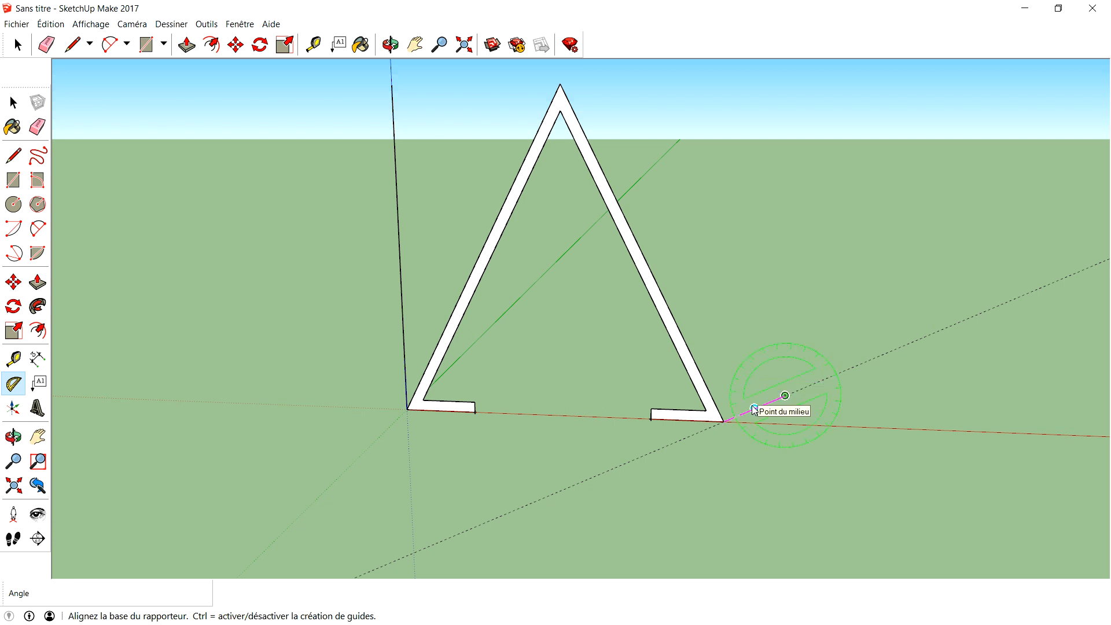
{"action": "left_click", "coordinate": [754, 408]}
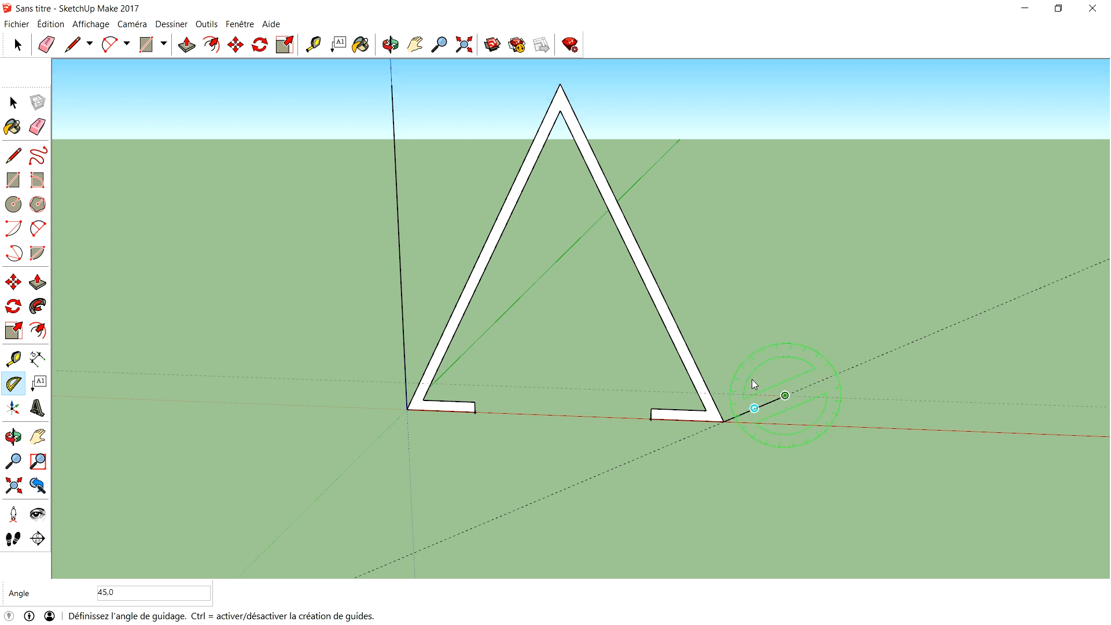
{"action": "left_click", "coordinate": [771, 355]}
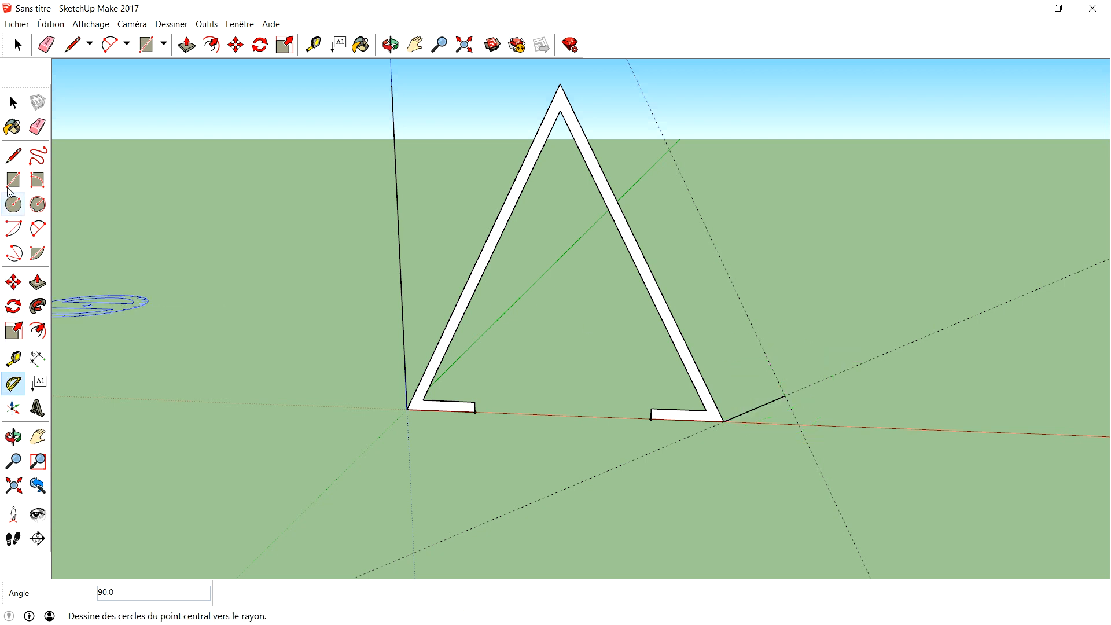
- Draw a line upward along the second guide and close the rectangle with a perpendicular line back to the triangle's right side
{"action": "left_click", "coordinate": [12, 155]}
{"action": "left_click", "coordinate": [784, 395]}
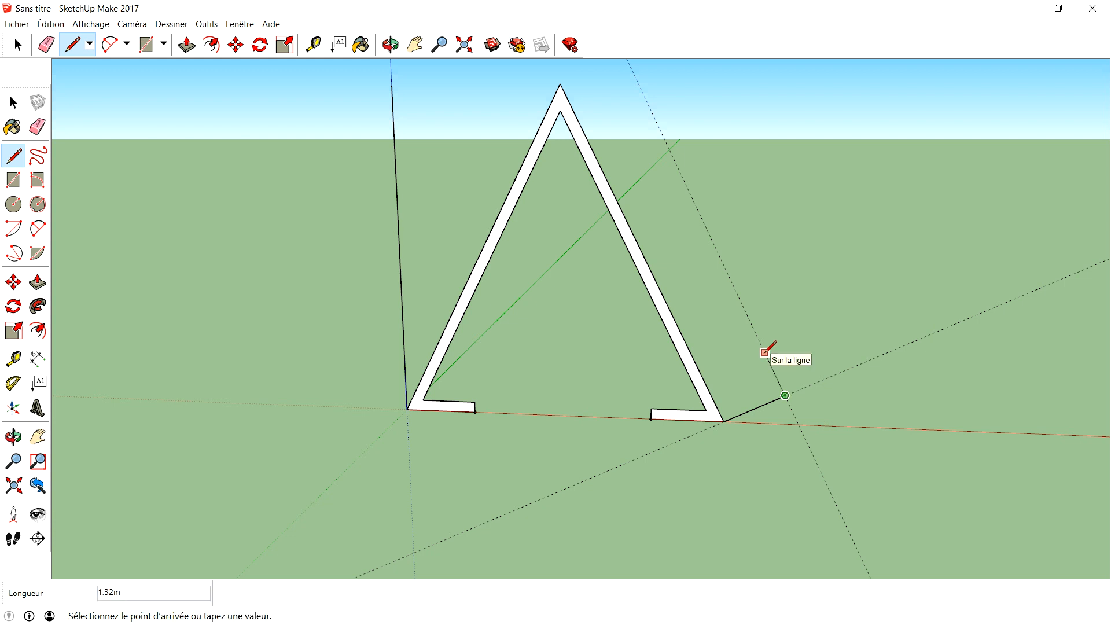
{"action": "key", "text": "Return"}
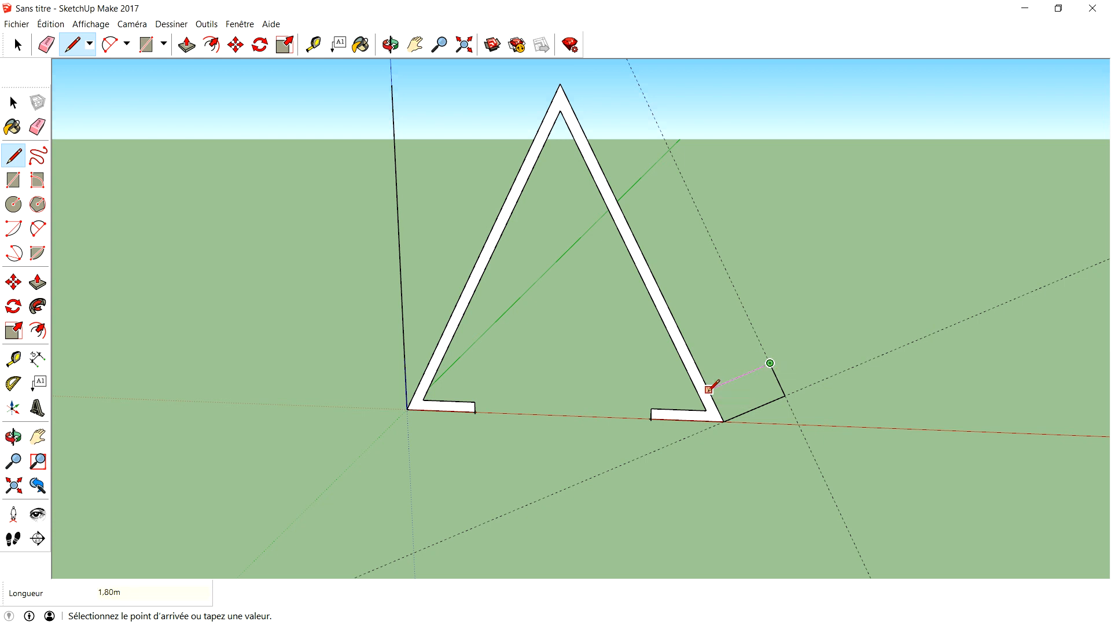
{"action": "left_click", "coordinate": [708, 389]}
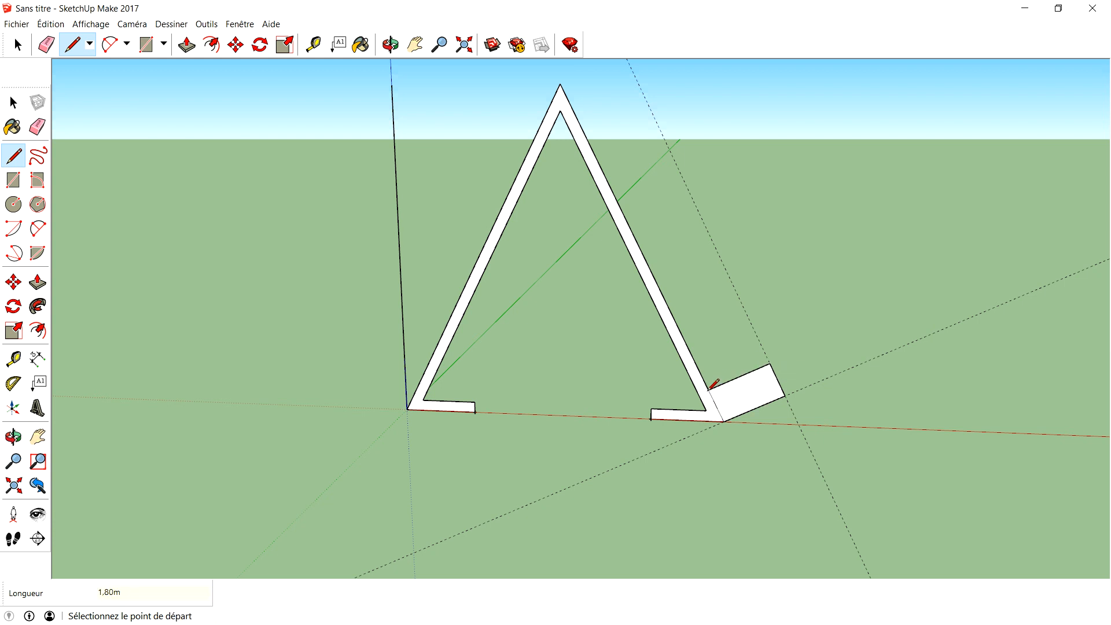
- Offset the outline of the small rectangle inward by 0.3 m
{"action": "left_click", "coordinate": [39, 331]}
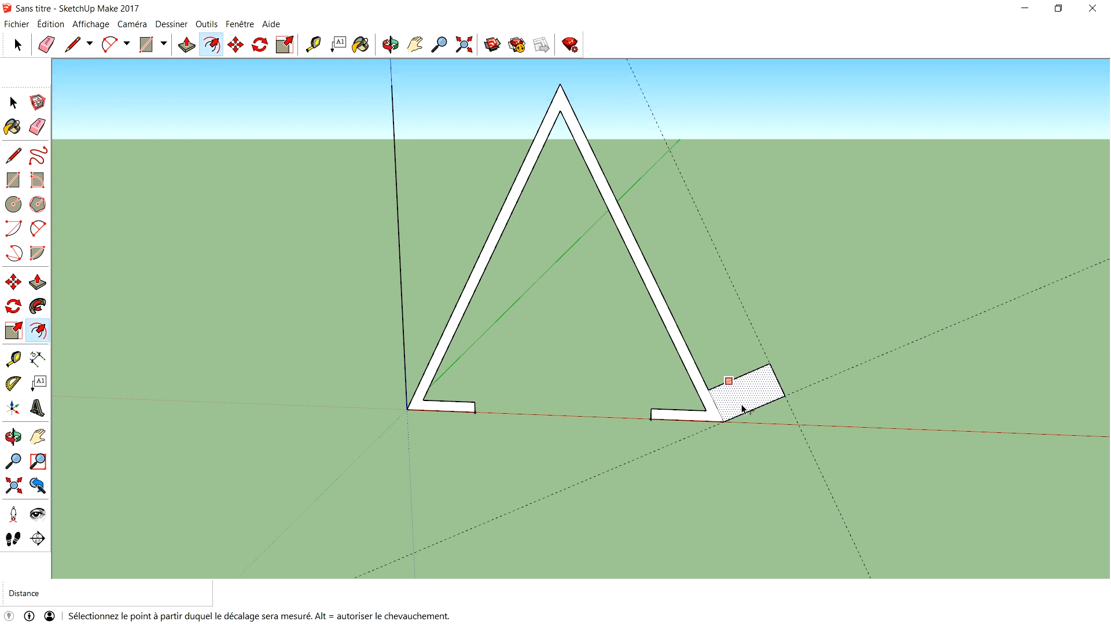
{"action": "left_click", "coordinate": [739, 385]}
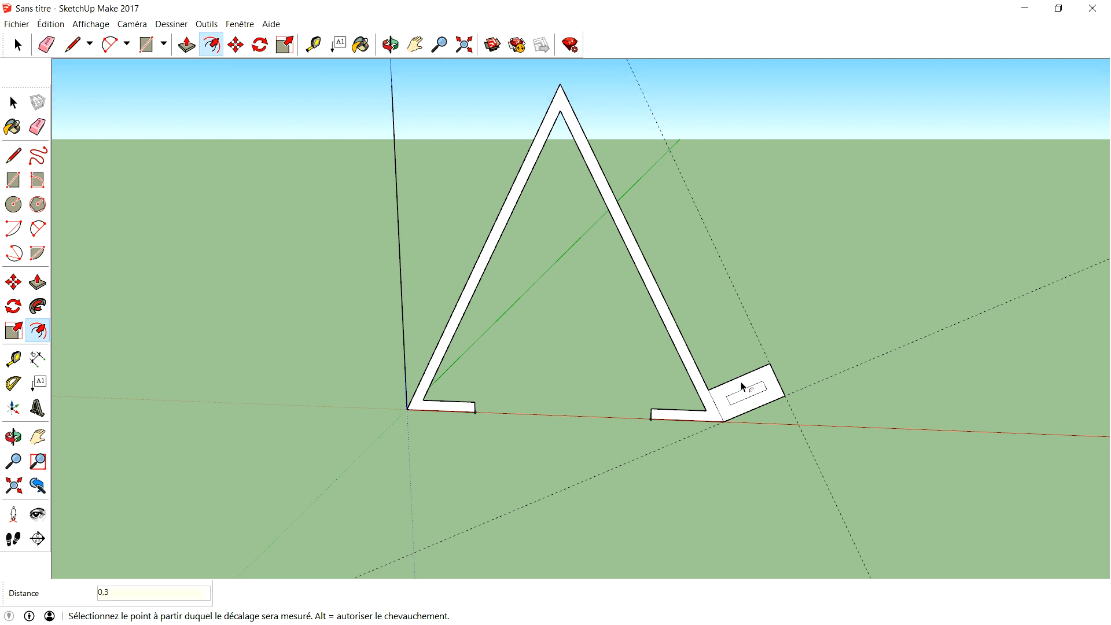
{"action": "type", "text": "0,3"}
{"action": "key", "text": "Return"}
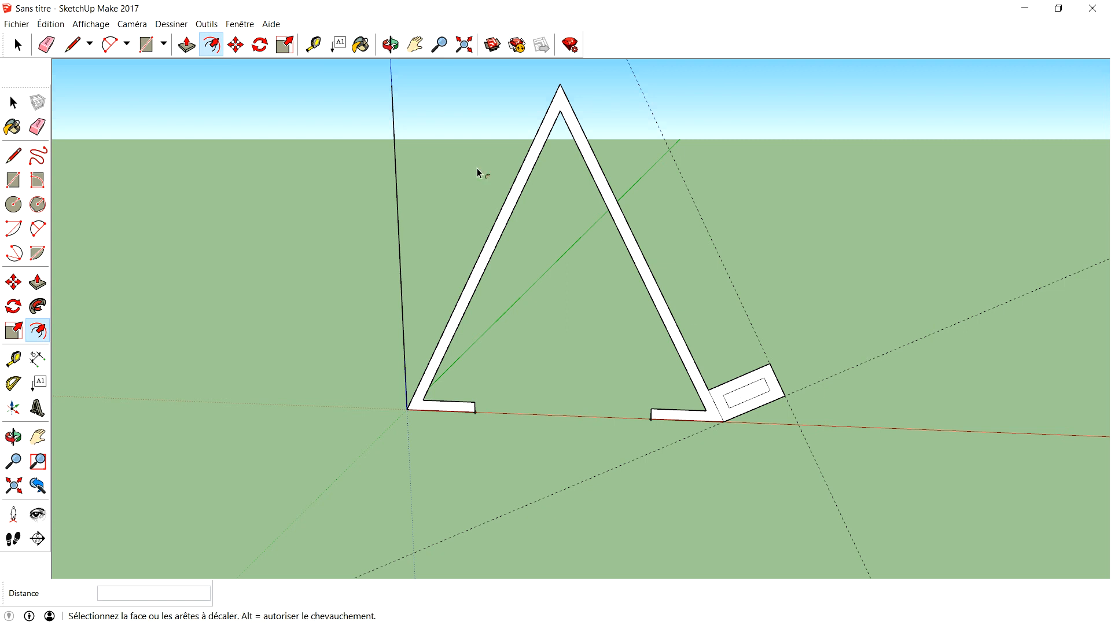
- Extend the inner rectangle's outer side to the upper edge and its lower side to the triangle's side with short lines
{"action": "left_click", "coordinate": [13, 154]}
{"action": "scroll", "coordinate": [801, 454], "scroll_direction": "up", "scroll_amount": 2}
{"action": "scroll", "coordinate": [771, 347], "scroll_direction": "up", "scroll_amount": 2}
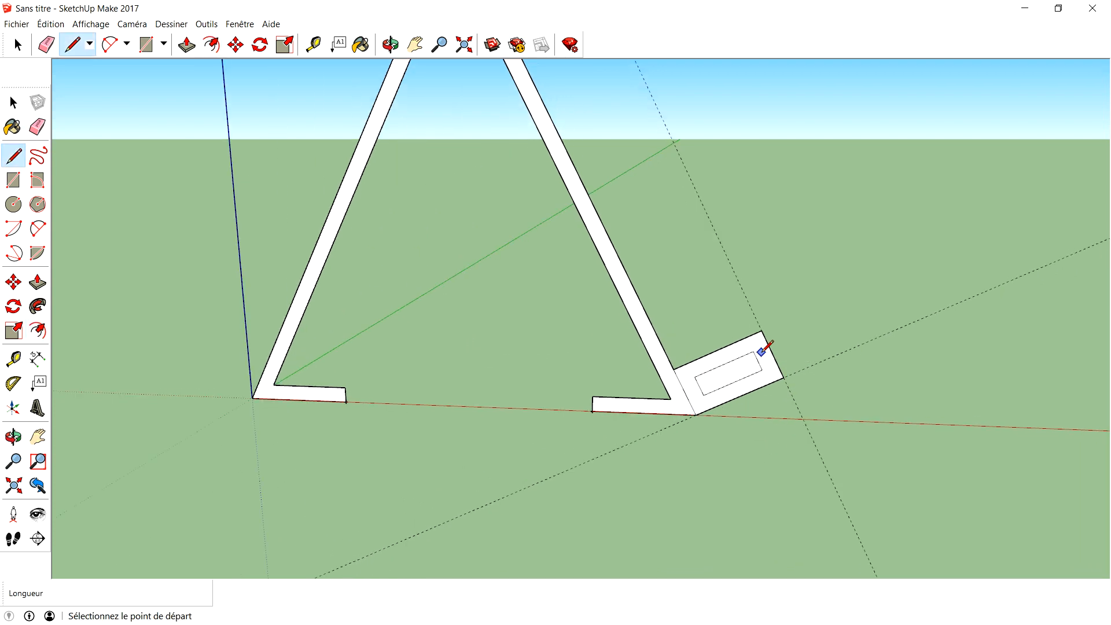
{"action": "left_click", "coordinate": [743, 333]}
{"action": "left_click", "coordinate": [750, 329]}
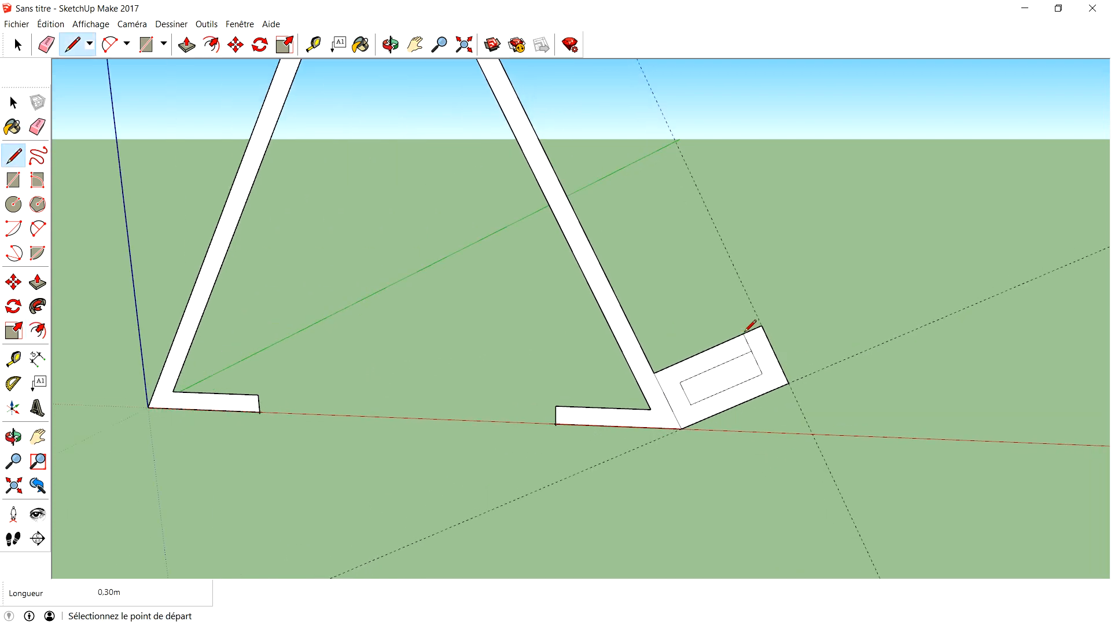
{"action": "left_click", "coordinate": [677, 403]}
{"action": "left_click", "coordinate": [673, 412]}
- Erase the surplus edges of the small rectangles so only an L-shaped support lip joined to the triangle remains
{"action": "left_click", "coordinate": [35, 129]}
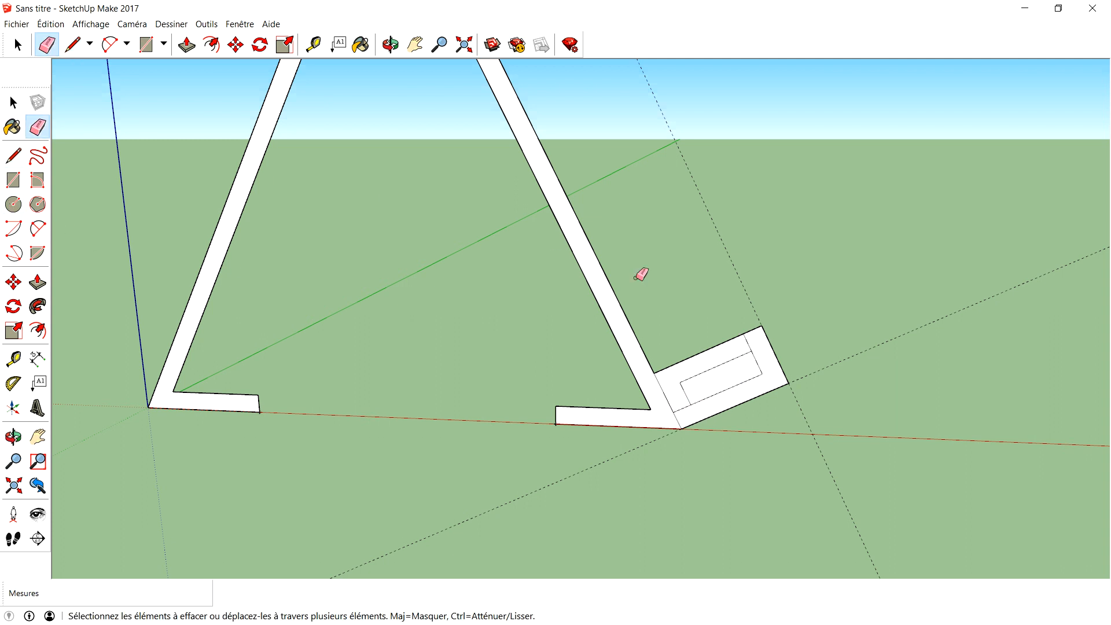
{"action": "left_click", "coordinate": [708, 352]}
{"action": "mouse_move", "coordinate": [720, 364]}
{"action": "left_mouse_down"}
{"action": "mouse_move", "coordinate": [687, 391]}
{"action": "mouse_move", "coordinate": [685, 412]}
{"action": "left_mouse_up"}
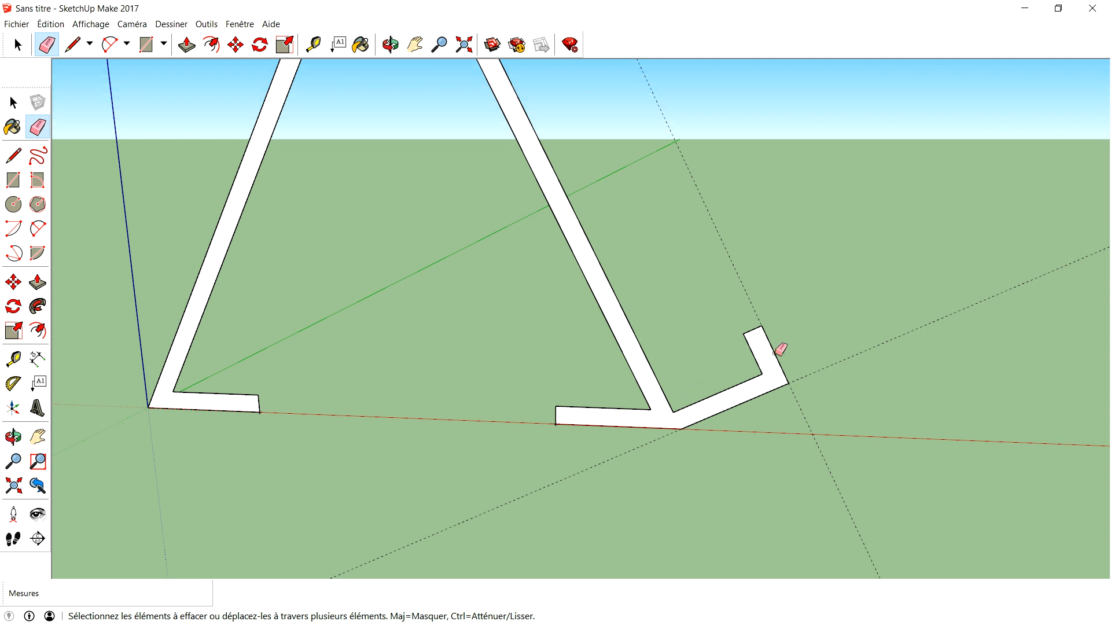
- Extrude the complete stand profile 8 m with Push/Pull
{"action": "scroll", "coordinate": [636, 440], "scroll_direction": "down", "scroll_amount": 5}
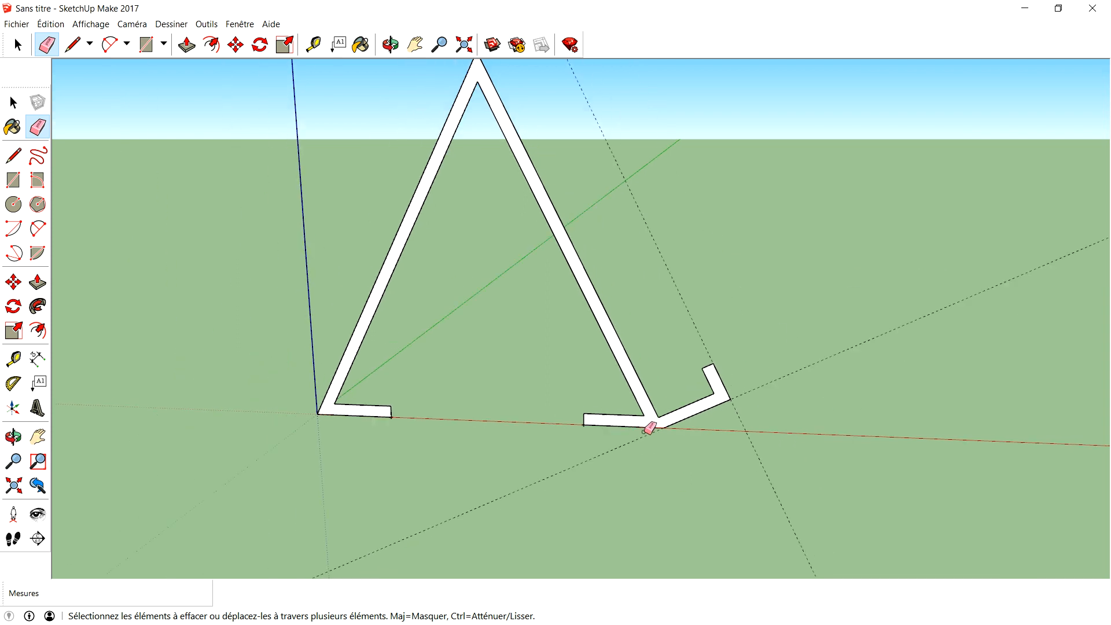
{"action": "mouse_move", "coordinate": [822, 419]}
{"action": "middle_mouse_down"}
{"action": "mouse_move", "coordinate": [712, 456]}
{"action": "mouse_move", "coordinate": [776, 464]}
{"action": "mouse_move", "coordinate": [697, 321]}
{"action": "middle_mouse_up"}
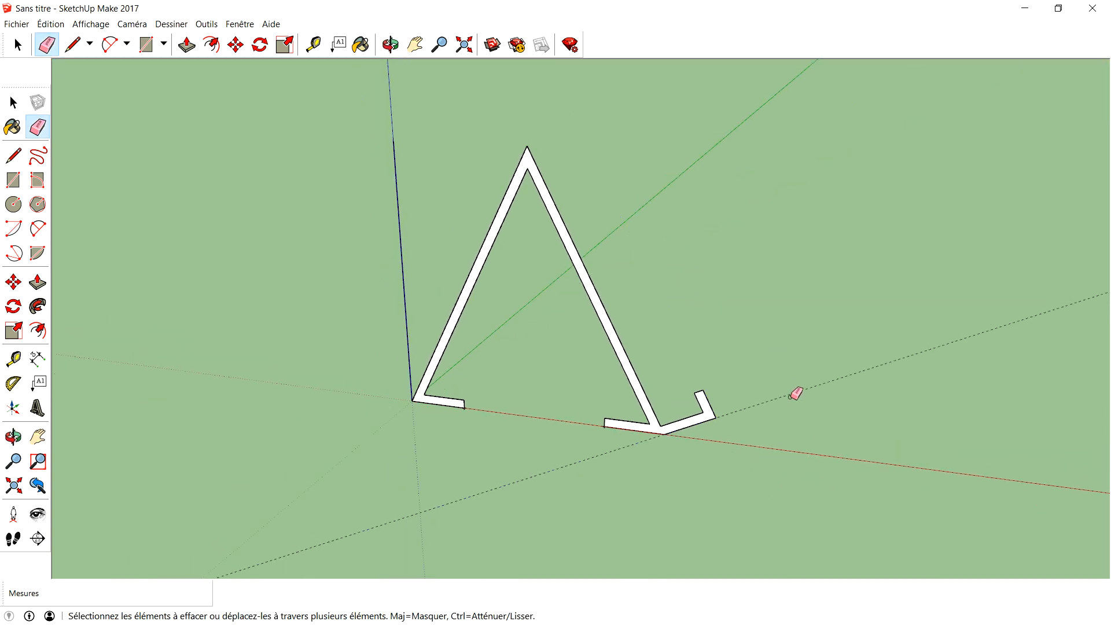
{"action": "left_click", "coordinate": [37, 282]}
{"action": "middle_click_drag", "start_coordinate": [908, 332], "coordinate": [709, 382]}
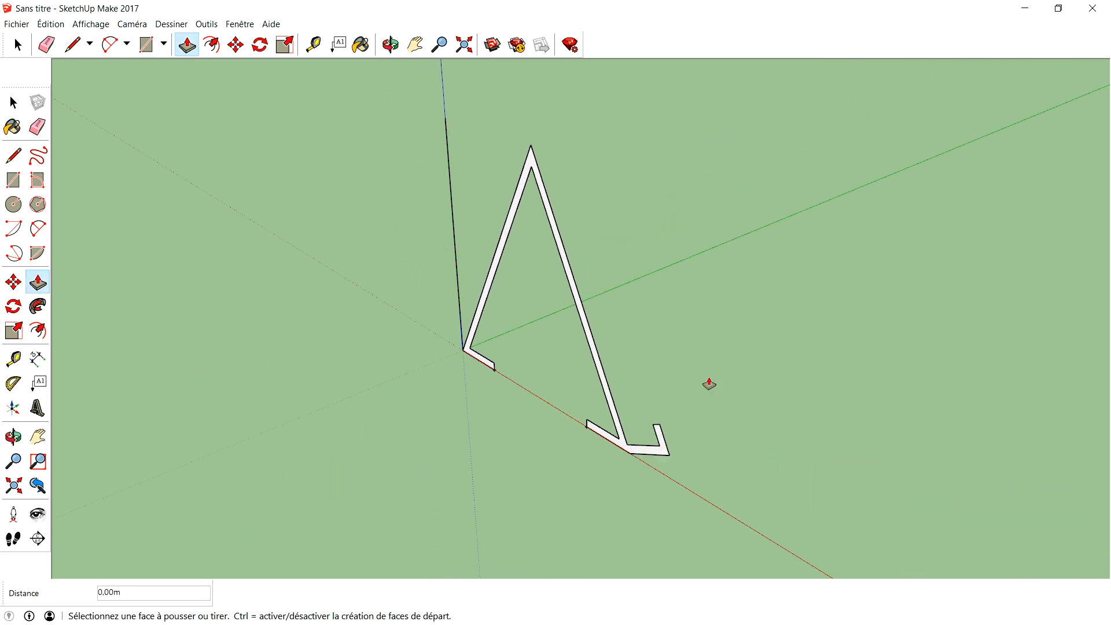
{"action": "left_click", "coordinate": [611, 414]}
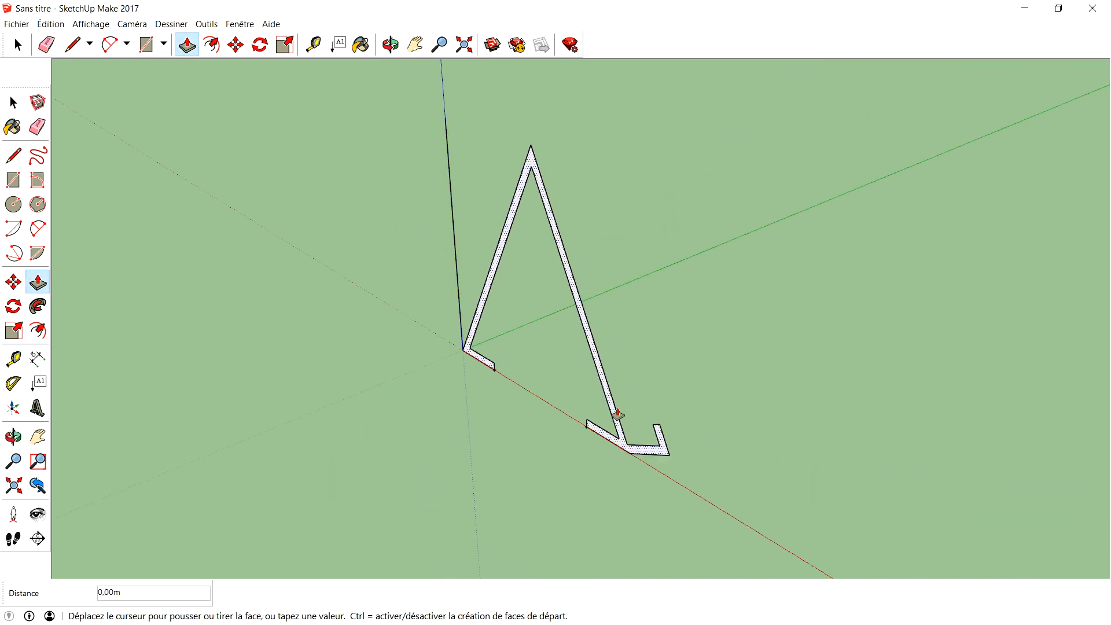
{"action": "left_click", "coordinate": [782, 354]}
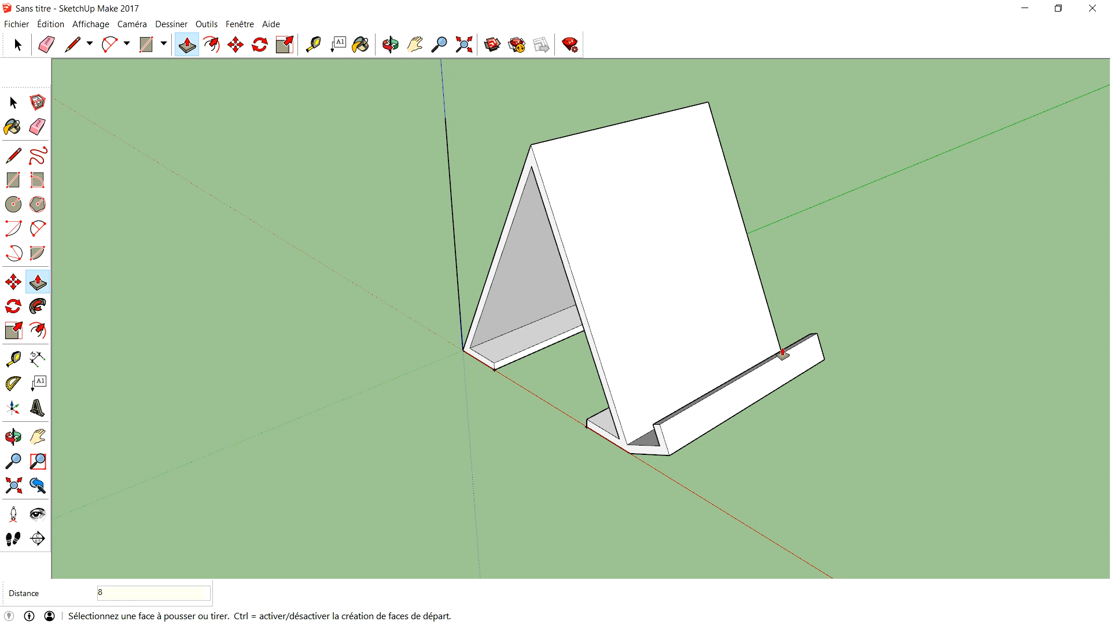
{"action": "key", "text": "Return"}
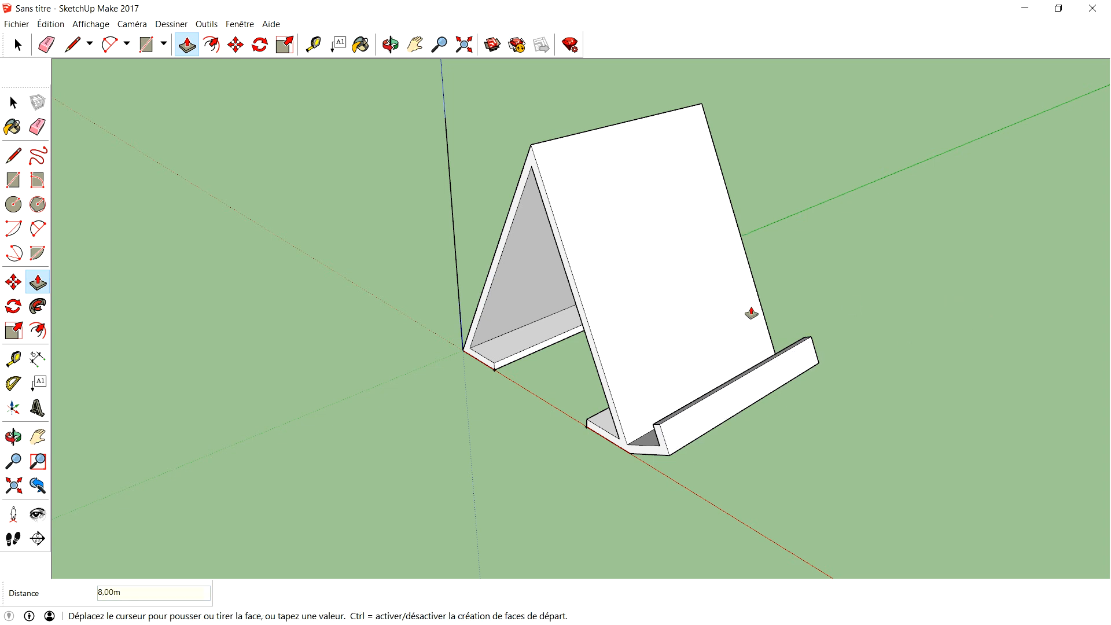
- Offset the outline of the stand's sloping front face inward by 1 m
{"action": "middle_click_drag", "start_coordinate": [900, 266], "coordinate": [630, 351]}
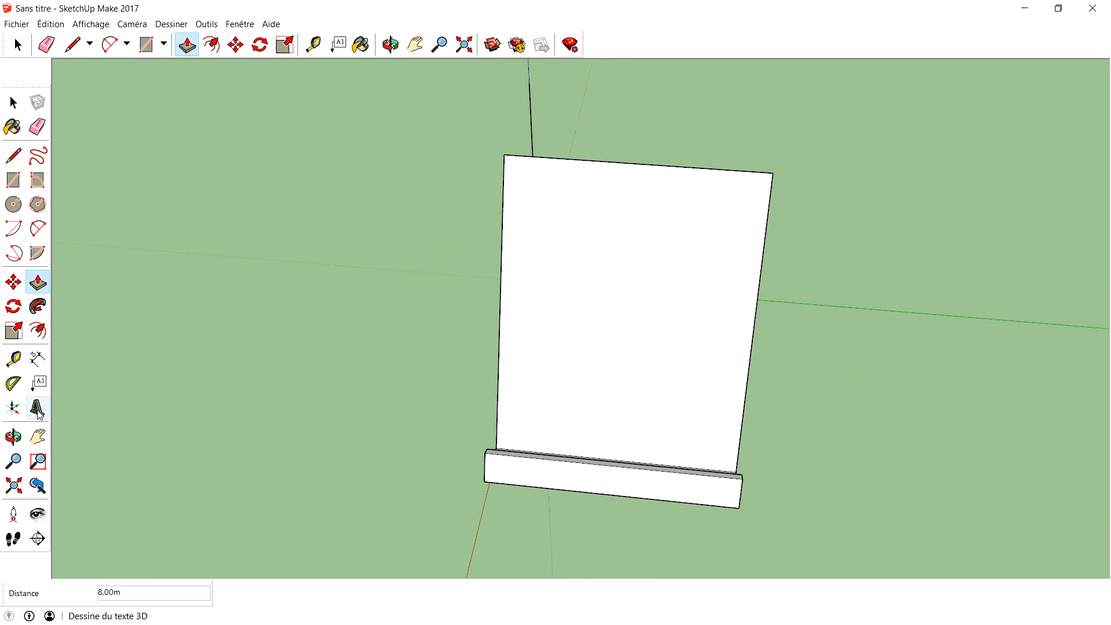
{"action": "left_click", "coordinate": [39, 334]}
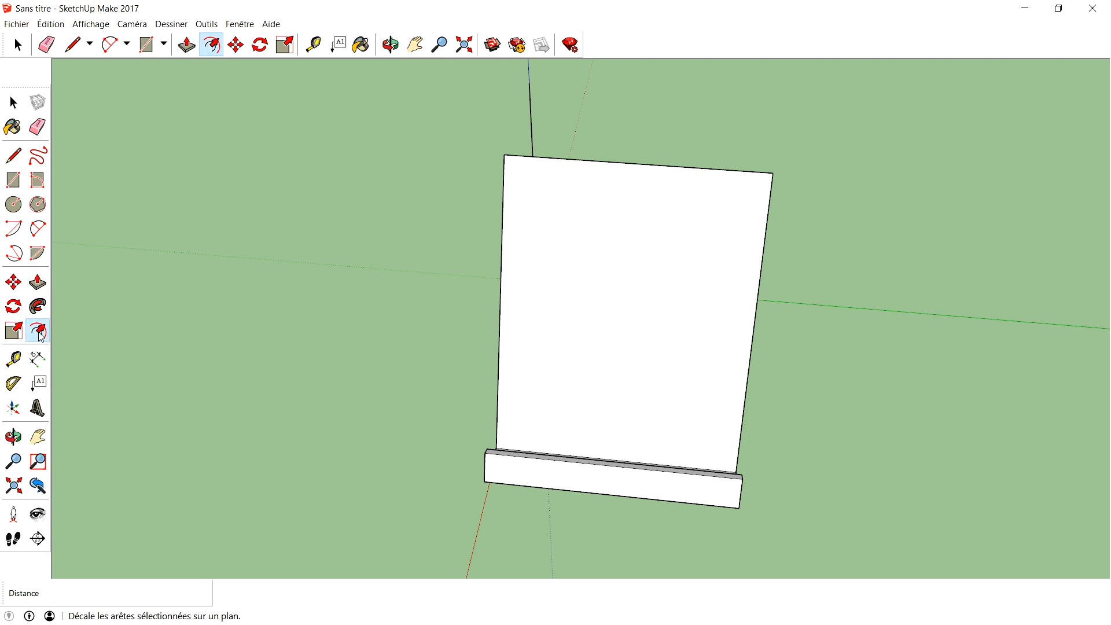
{"action": "left_click", "coordinate": [509, 326]}
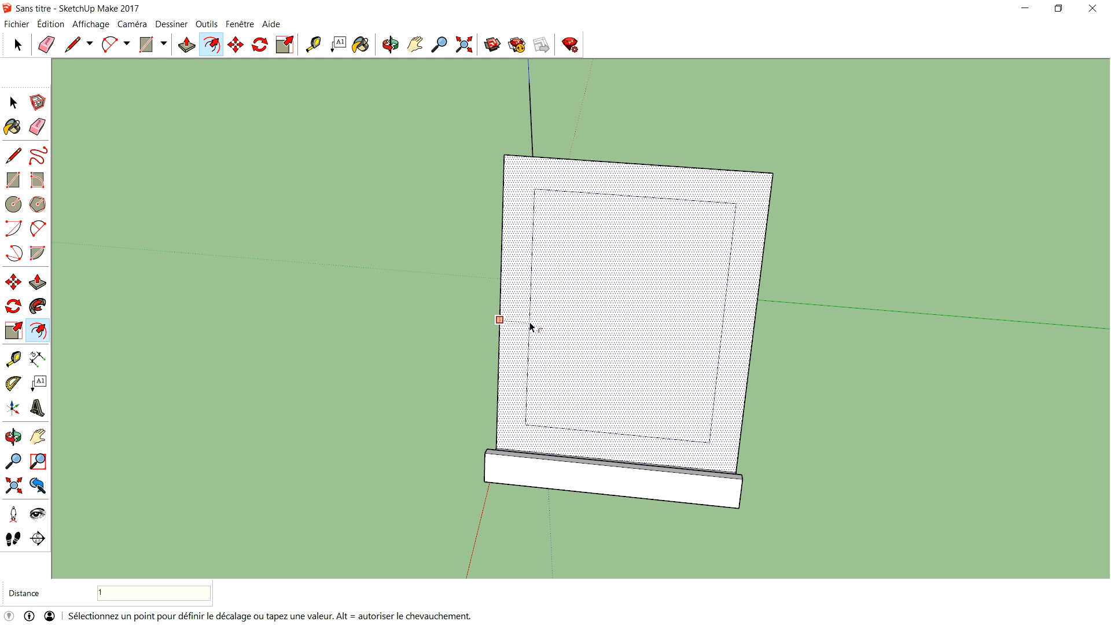
{"action": "type", "text": "1"}
{"action": "key", "text": "Return"}
- Push the inner rectangle of the front sloping panel 0.30 m through to cut out a rectangular opening
{"action": "middle_click_drag", "start_coordinate": [369, 378], "coordinate": [786, 290]}
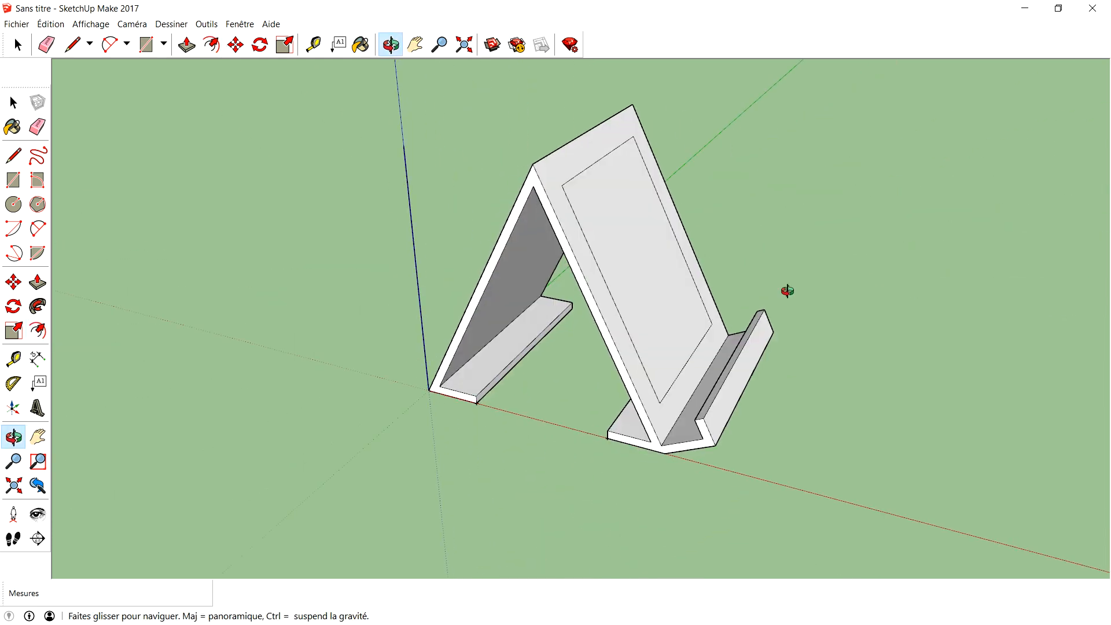
{"action": "left_click", "coordinate": [35, 283]}
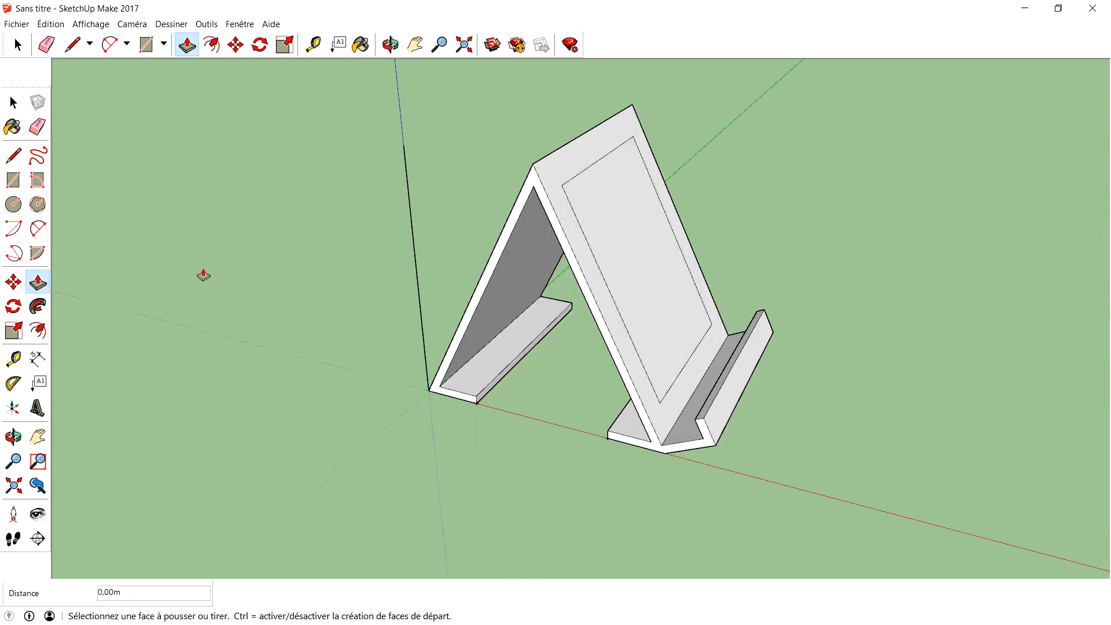
{"action": "left_click", "coordinate": [618, 280]}
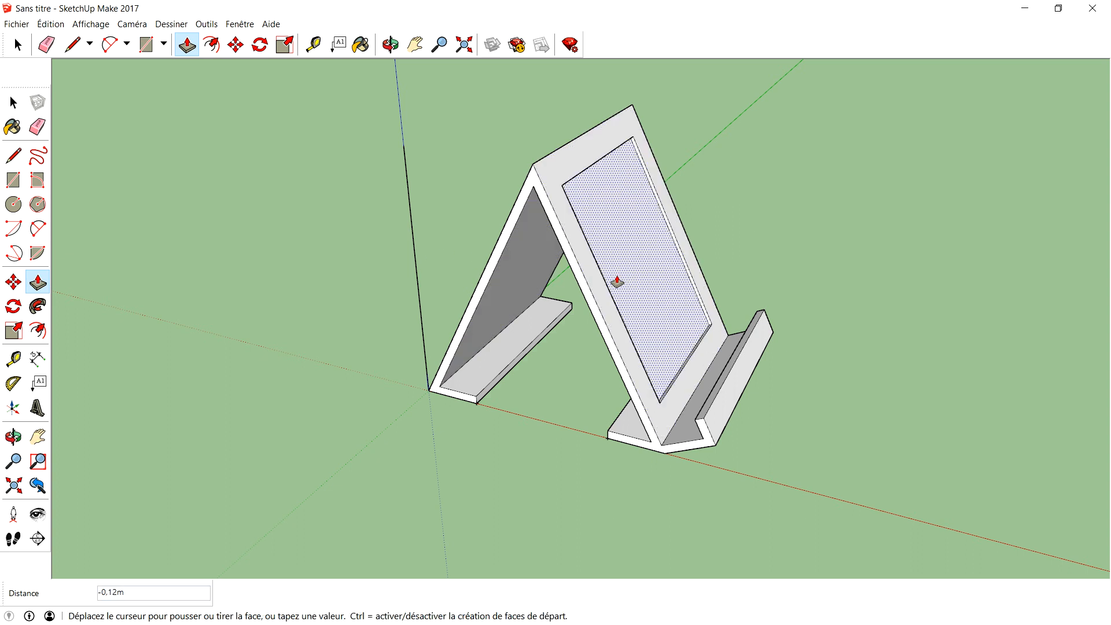
{"action": "left_click", "coordinate": [582, 299]}
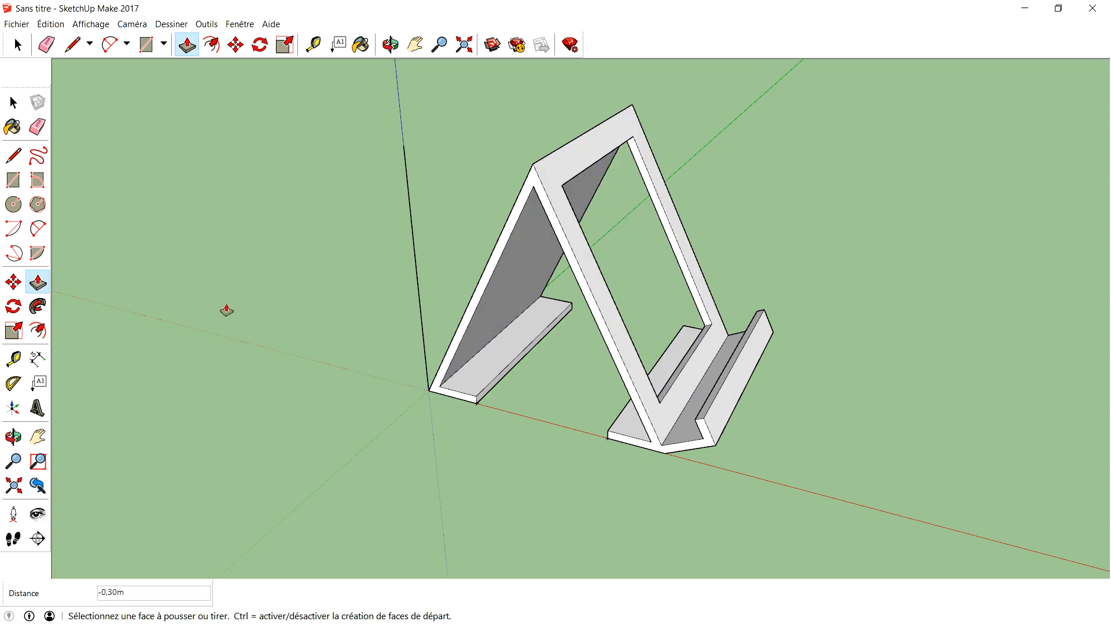
- Draw both corner-to-corner diagonals on the outer face of the rear sloping panel to locate its centre
{"action": "middle_click_drag", "start_coordinate": [193, 266], "coordinate": [937, 208]}
{"action": "middle_click_drag", "start_coordinate": [746, 302], "coordinate": [646, 339]}
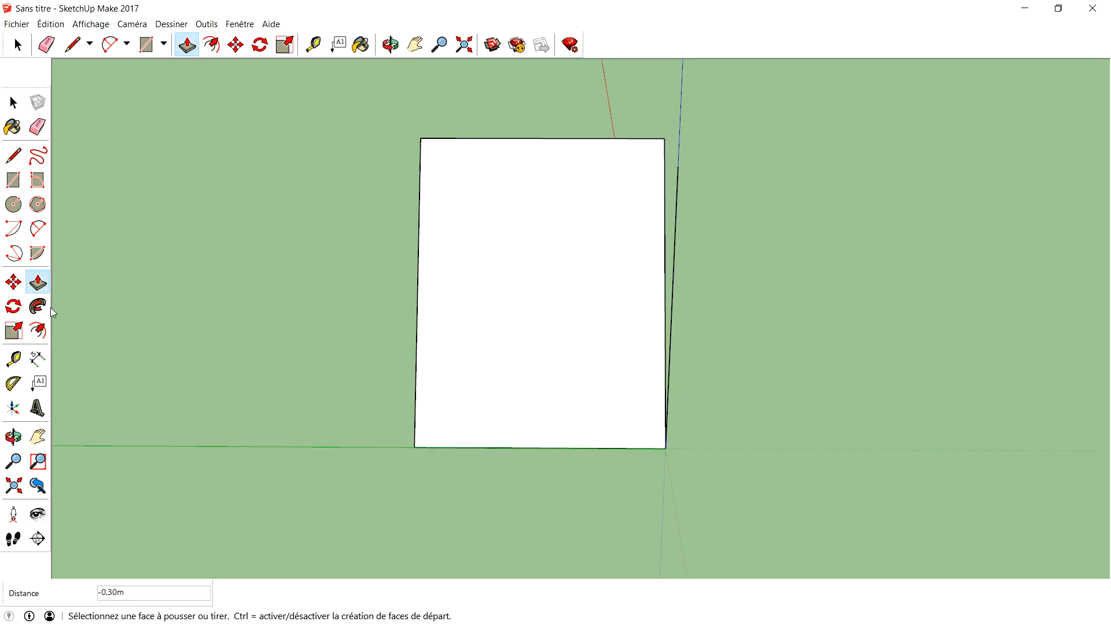
{"action": "left_click", "coordinate": [13, 155]}
{"action": "left_click", "coordinate": [420, 137]}
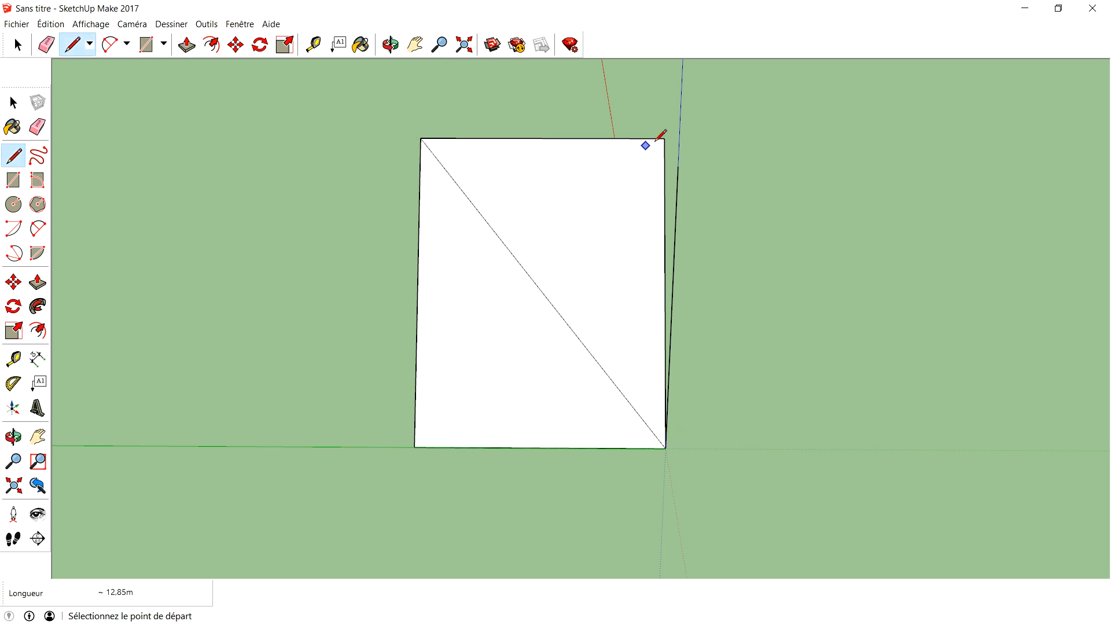
{"action": "left_click", "coordinate": [664, 139]}
{"action": "left_click", "coordinate": [415, 447]}
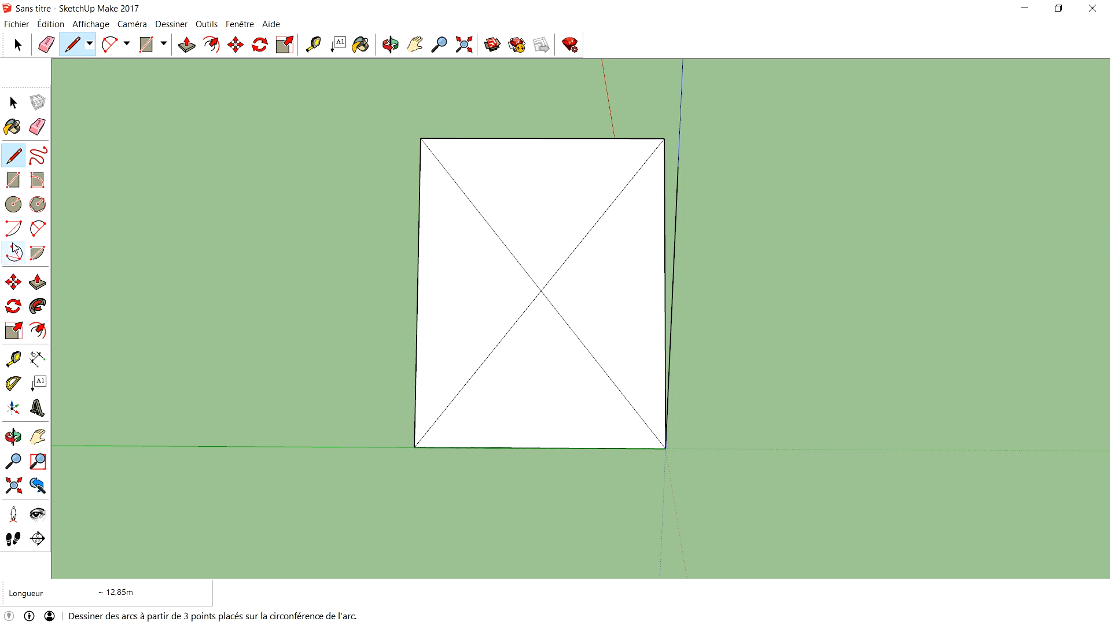
- Draw a circle of radius 3.5 m centred on the diagonals' intersection and erase the diagonals
{"action": "left_click", "coordinate": [13, 203]}
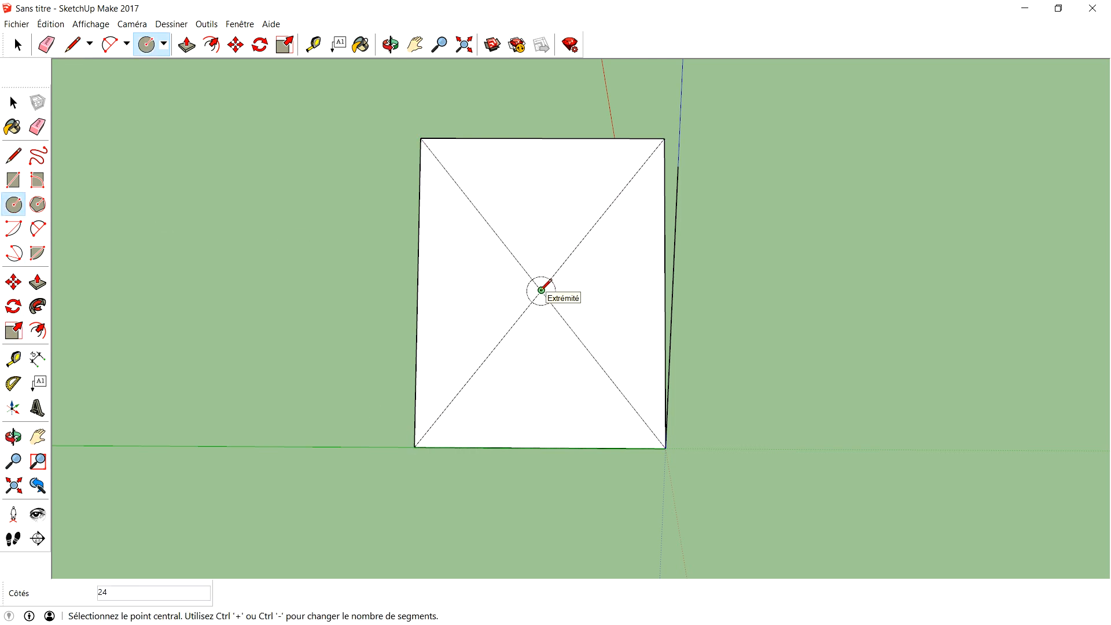
{"action": "left_click", "coordinate": [541, 290]}
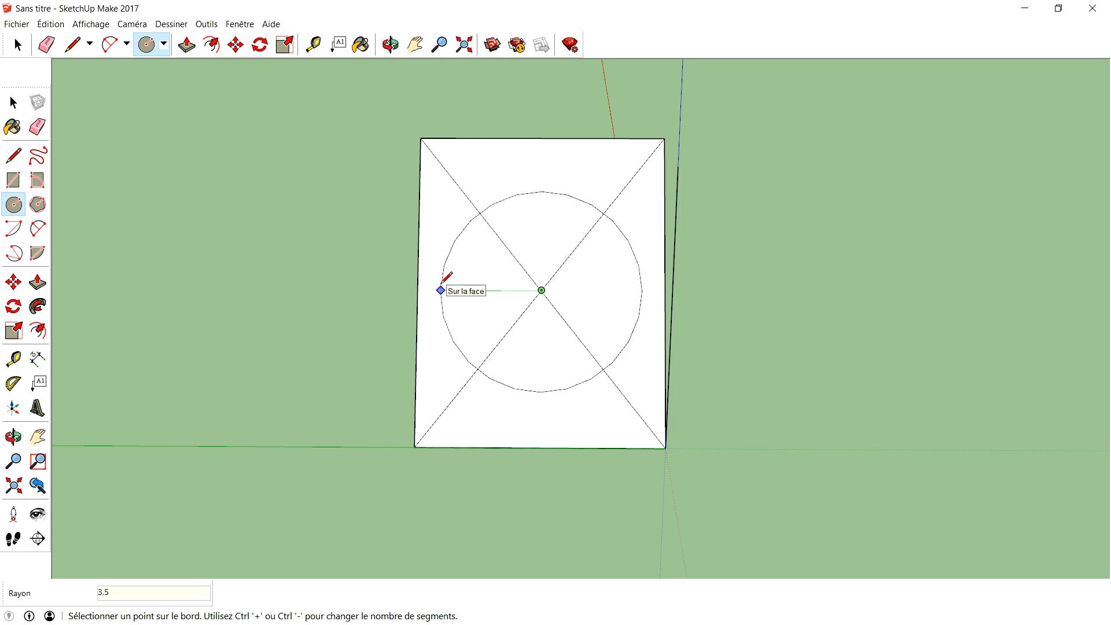
{"action": "type", "text": "3,5"}
{"action": "key", "text": "Return"}
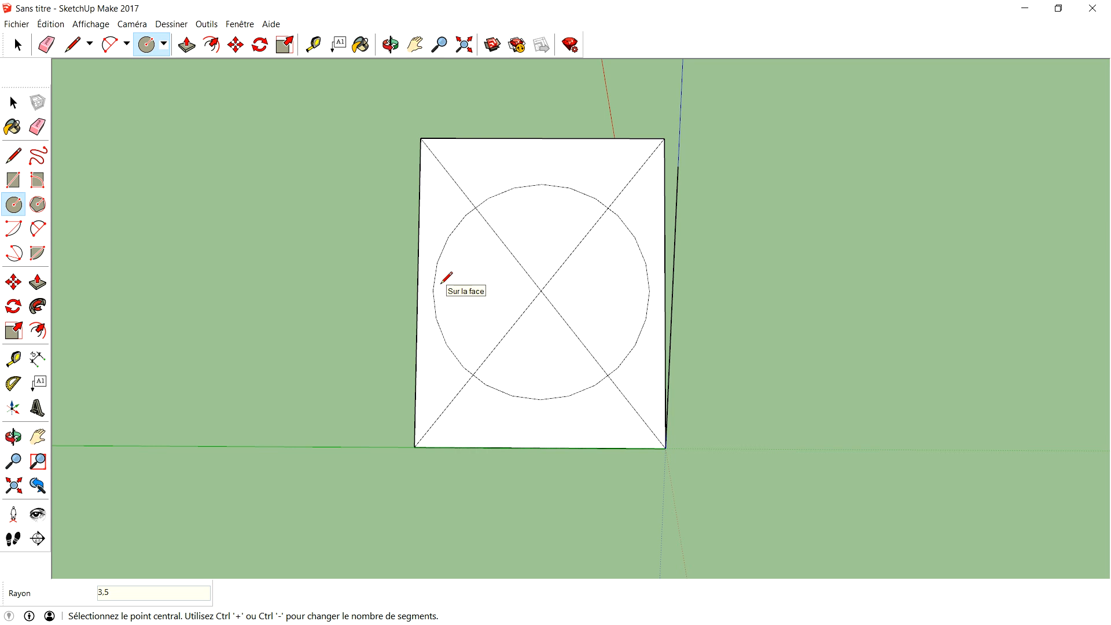
{"action": "left_click", "coordinate": [37, 127]}
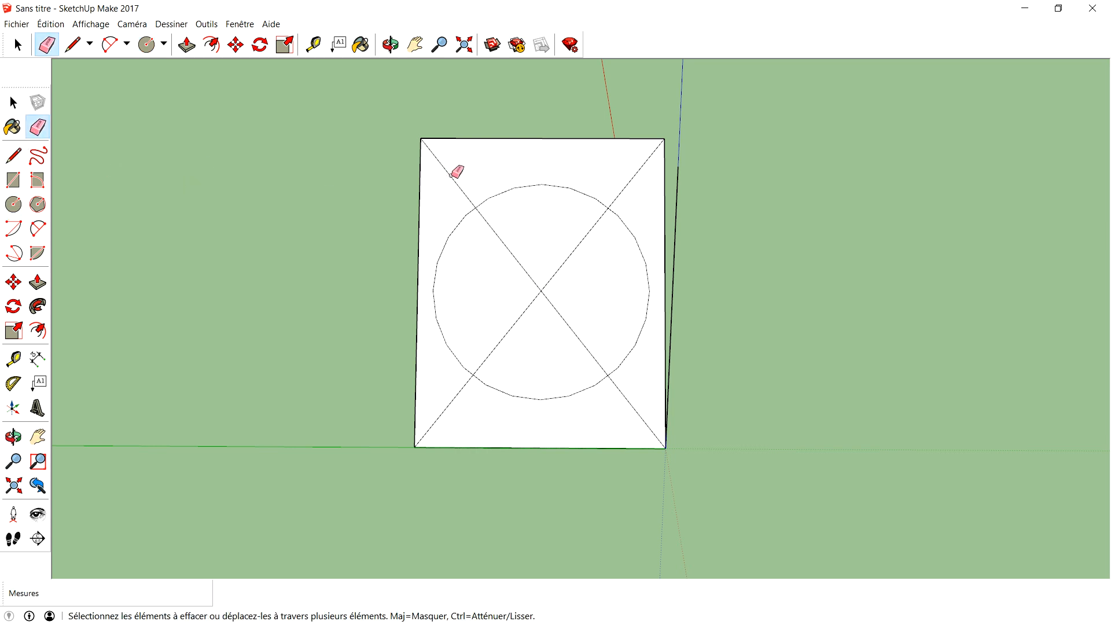
{"action": "left_click", "coordinate": [562, 321]}
- Push the circle 0.30 m through the rear panel to cut a round opening
{"action": "middle_click_drag", "start_coordinate": [652, 206], "coordinate": [259, 241]}
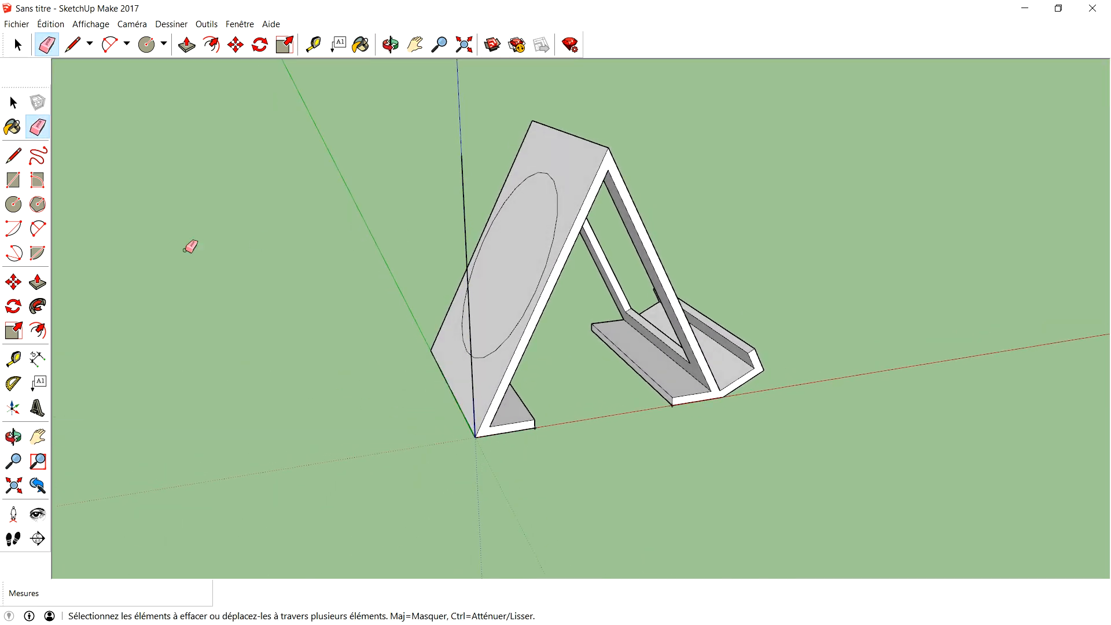
{"action": "left_click", "coordinate": [38, 282]}
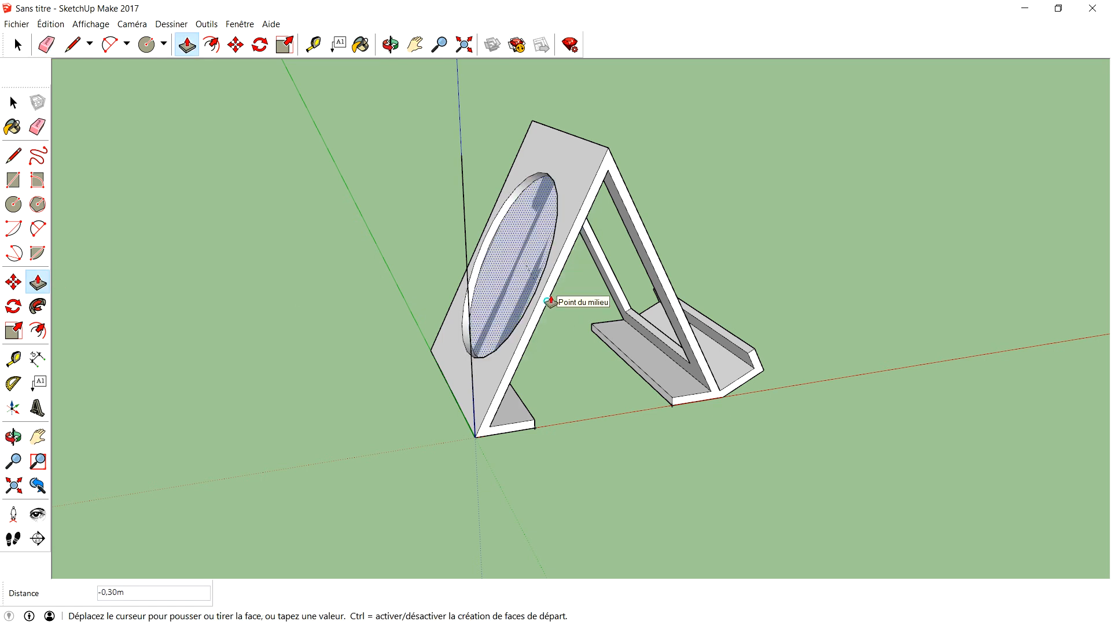
{"action": "left_click", "coordinate": [548, 301]}
- Draw a two-point arc across the stand's apex on the side face, joining both outer sloping edges to round the tip
{"action": "scroll", "coordinate": [845, 277], "scroll_direction": "down", "scroll_amount": 2}
{"action": "middle_click_drag", "start_coordinate": [927, 243], "coordinate": [791, 196]}
{"action": "key", "text": "p"}
{"action": "scroll", "coordinate": [704, 202], "scroll_direction": "up", "scroll_amount": 5}
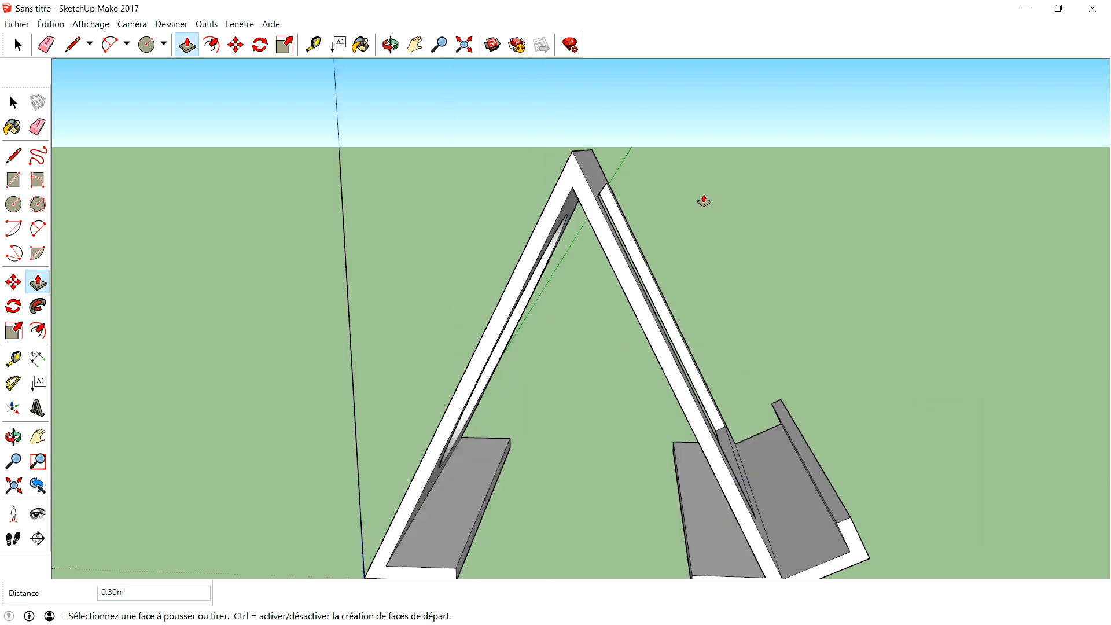
{"action": "middle_click_drag", "start_coordinate": [558, 212], "coordinate": [588, 188]}
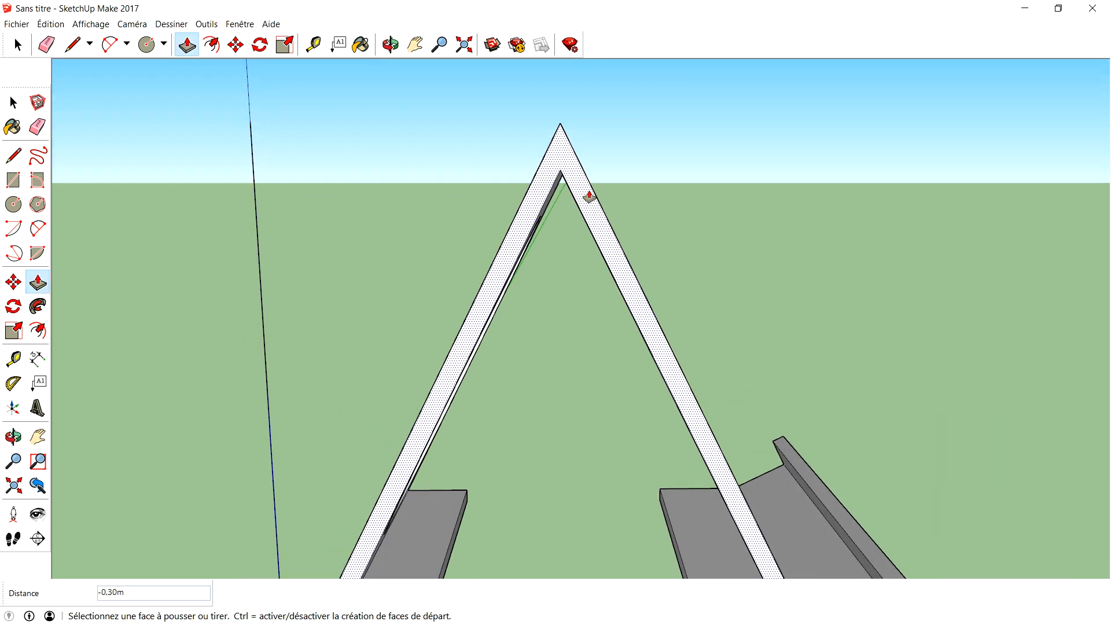
{"action": "left_click", "coordinate": [38, 229]}
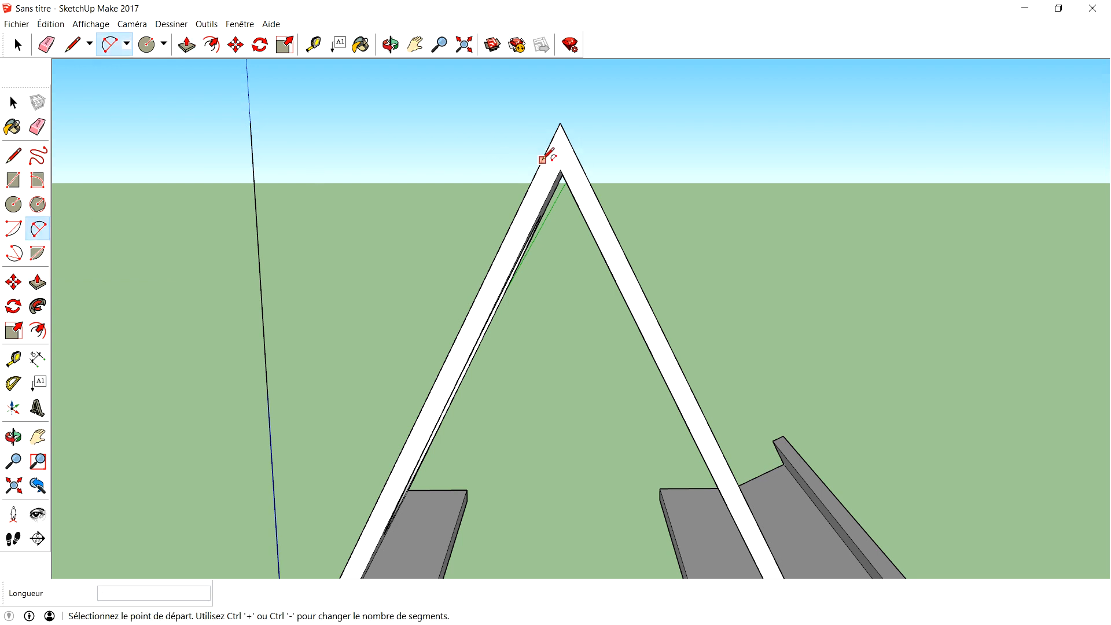
{"action": "left_click", "coordinate": [542, 160]}
{"action": "left_click", "coordinate": [578, 159]}
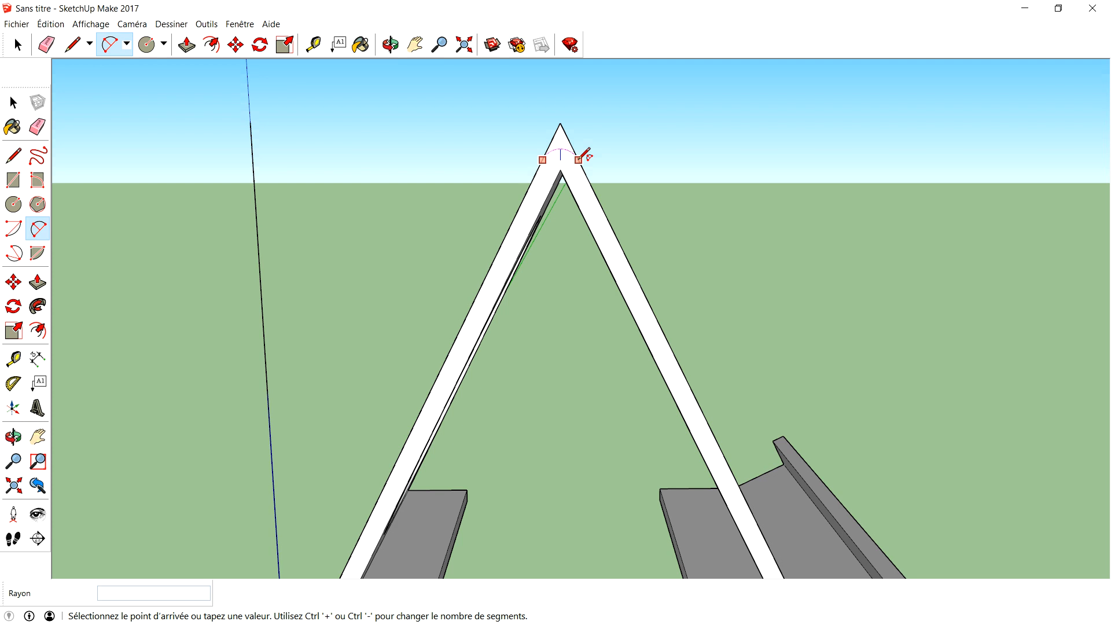
- Push the pointed piece above the apex arc 8 m along the stand's full depth to round the top edge
{"action": "middle_click_drag", "start_coordinate": [727, 111], "coordinate": [657, 161]}
{"action": "key", "text": "p"}
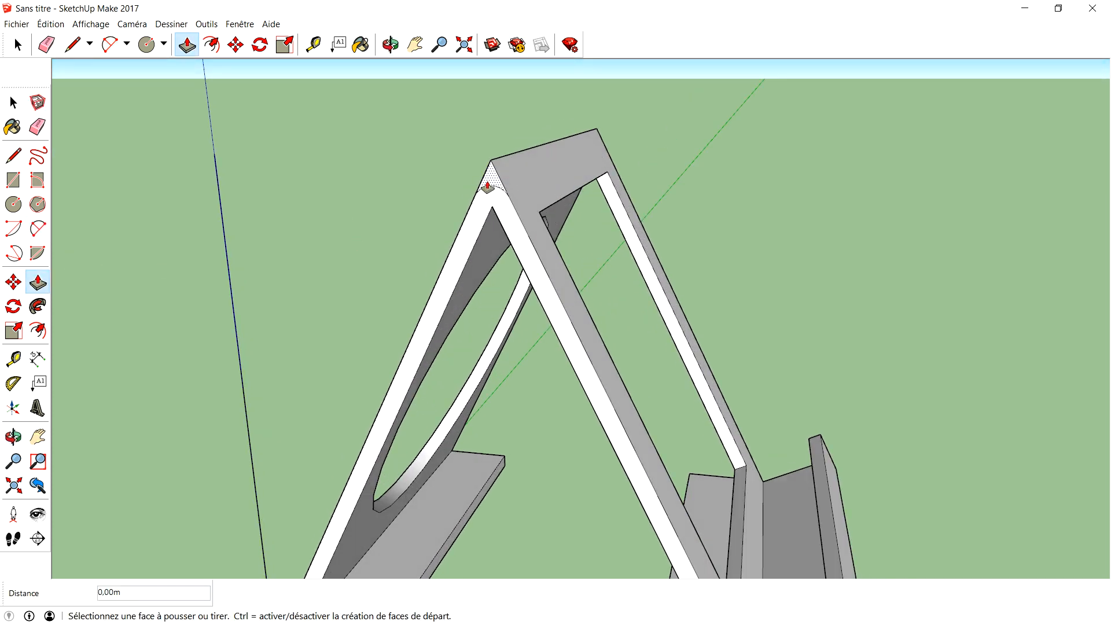
{"action": "left_click", "coordinate": [487, 186]}
{"action": "left_click", "coordinate": [612, 167]}
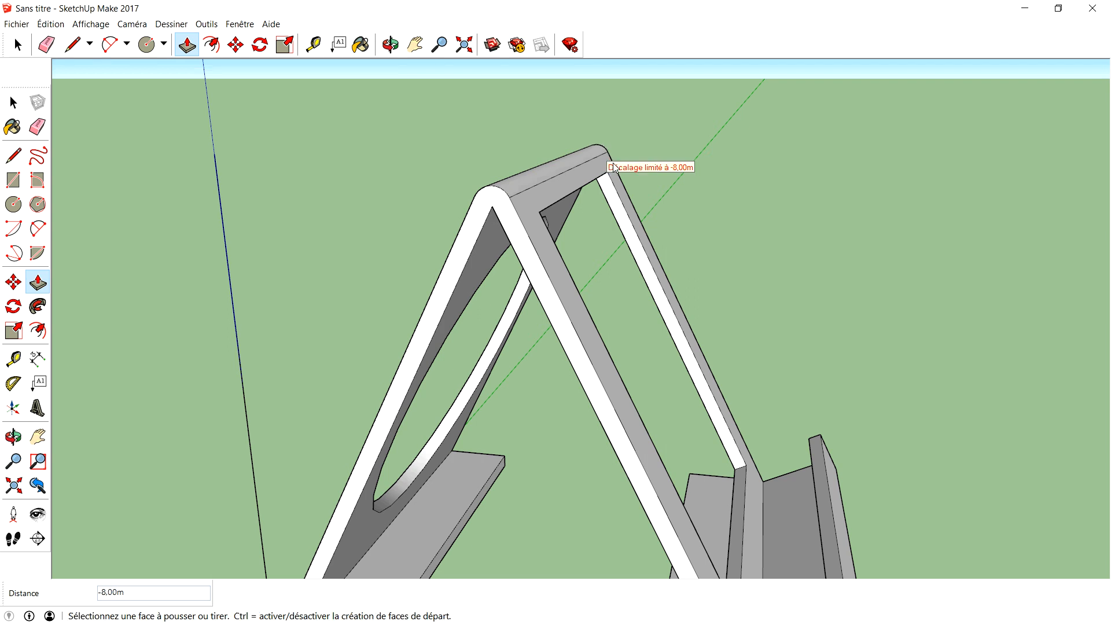
- Draw a two-point arc on the side face across the rear bottom corner, from the sloping edge to the base edge
{"action": "scroll", "coordinate": [650, 246], "scroll_direction": "down", "scroll_amount": 5}
{"action": "middle_click_drag", "start_coordinate": [761, 489], "coordinate": [418, 472]}
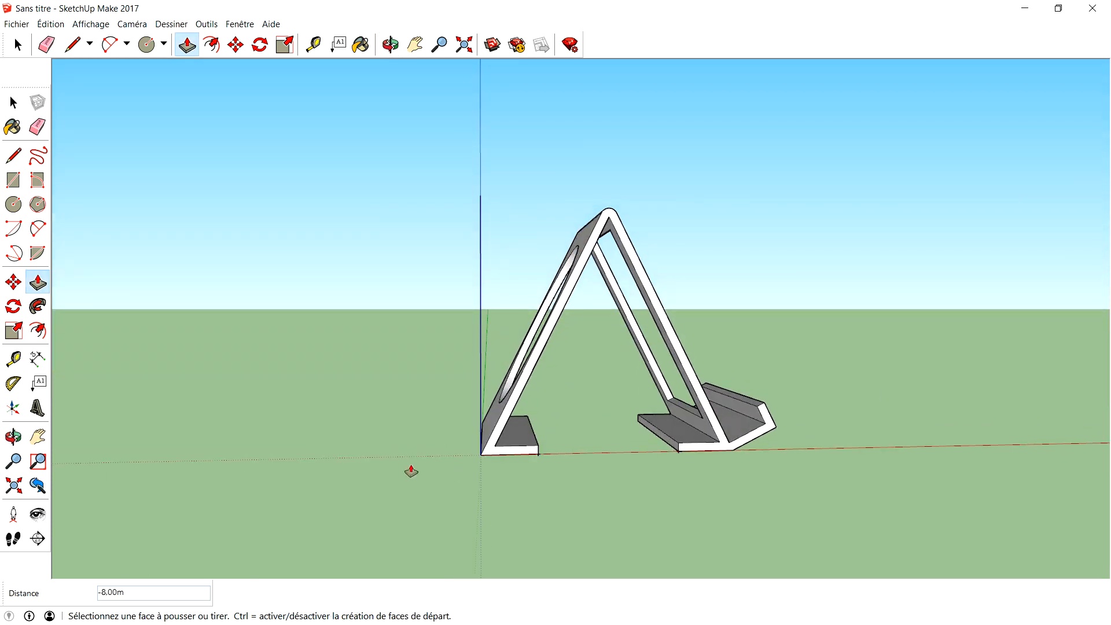
{"action": "scroll", "coordinate": [521, 468], "scroll_direction": "up", "scroll_amount": 5}
{"action": "middle_click_drag", "start_coordinate": [573, 466], "coordinate": [532, 449]}
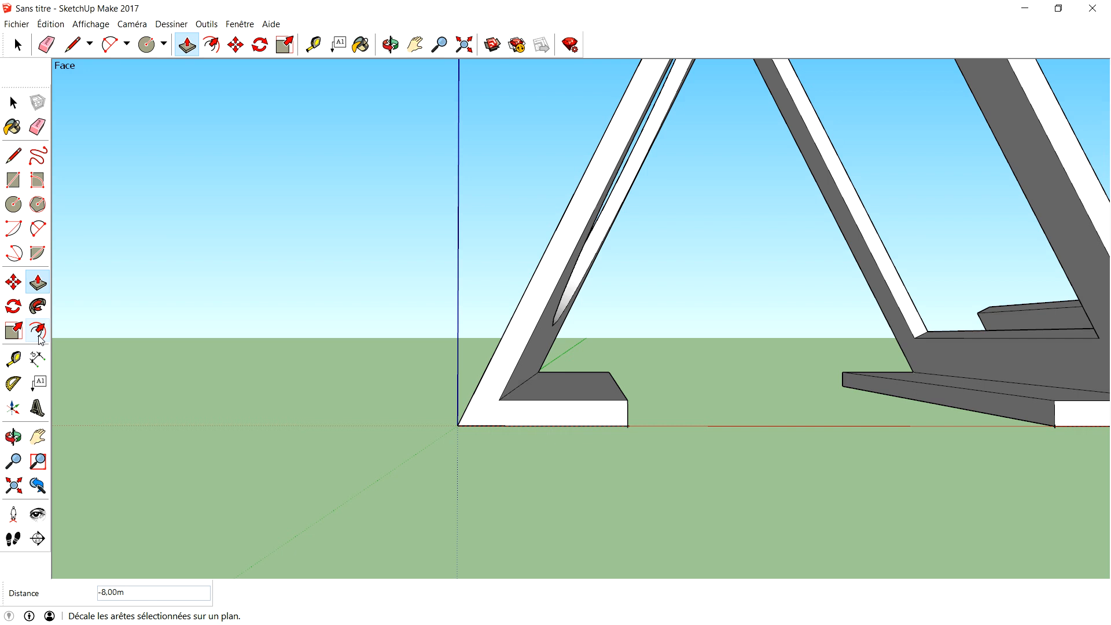
{"action": "left_click", "coordinate": [38, 229]}
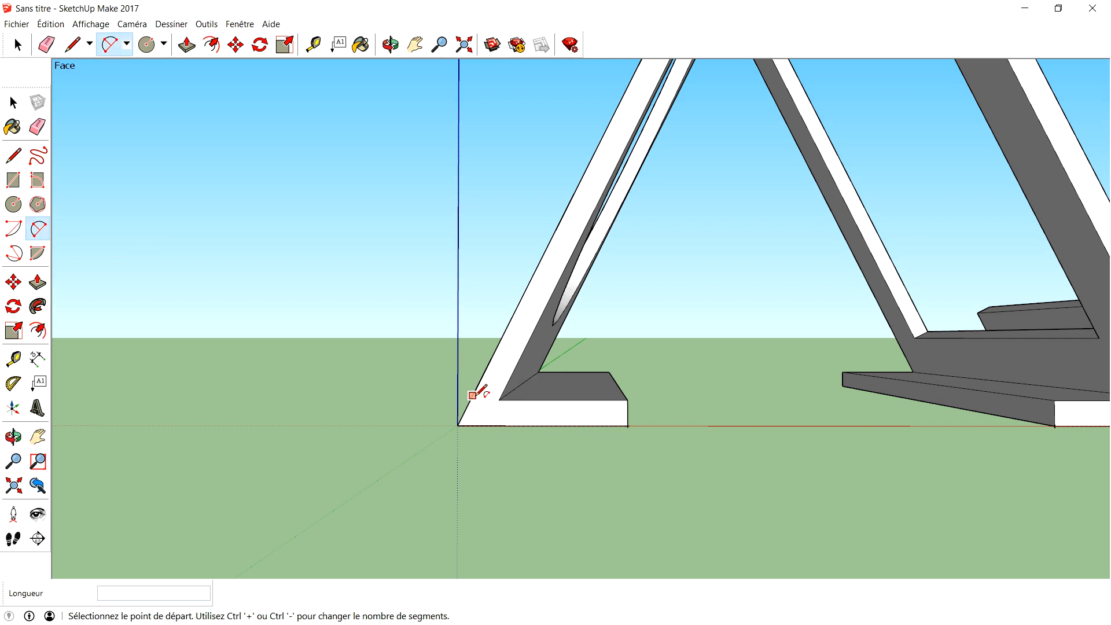
{"action": "left_click", "coordinate": [471, 395]}
{"action": "left_click", "coordinate": [492, 425]}
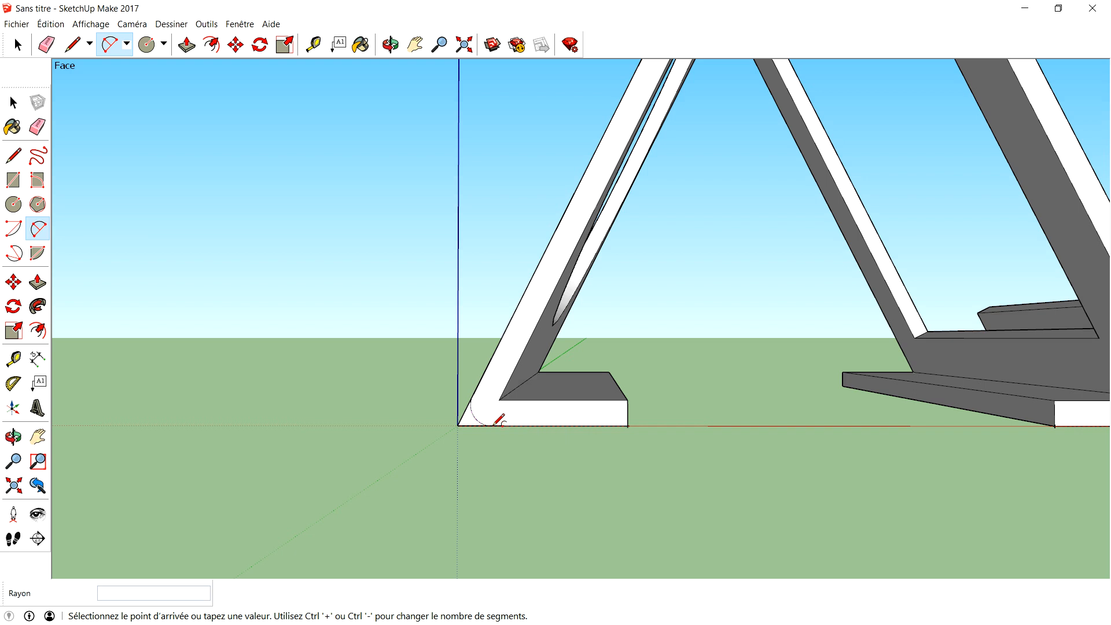
- Push the corner piece outside the rear bottom arc 8 m through the stand's depth to round that edge
{"action": "mouse_move", "coordinate": [194, 354]}
{"action": "middle_mouse_down"}
{"action": "mouse_move", "coordinate": [250, 355]}
{"action": "mouse_move", "coordinate": [179, 347]}
{"action": "middle_mouse_up"}
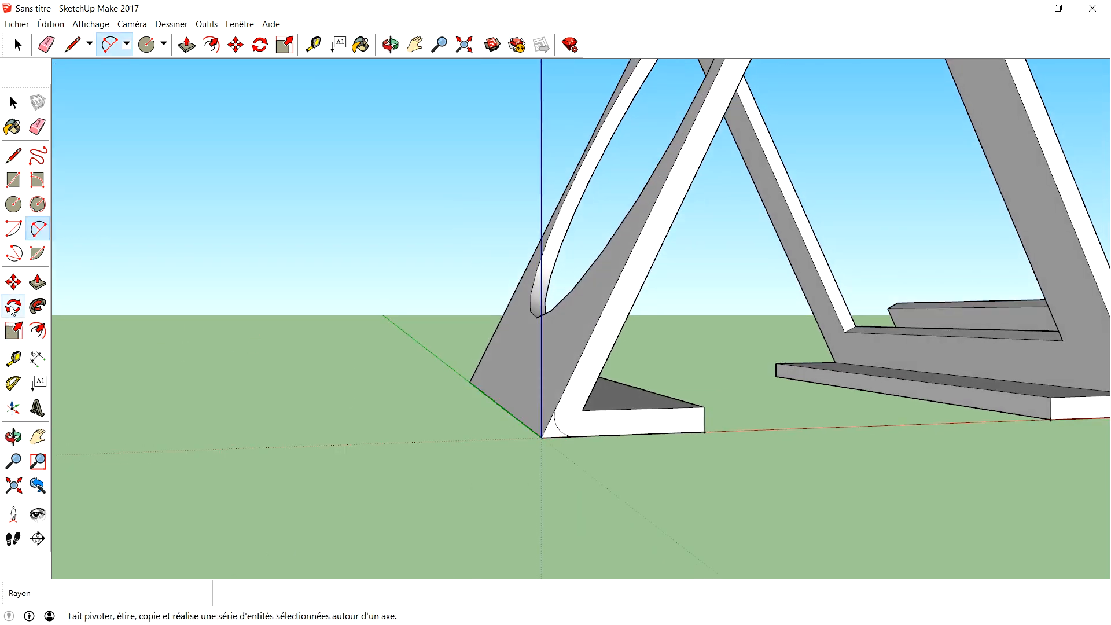
{"action": "left_click", "coordinate": [37, 282]}
{"action": "left_click", "coordinate": [553, 434]}
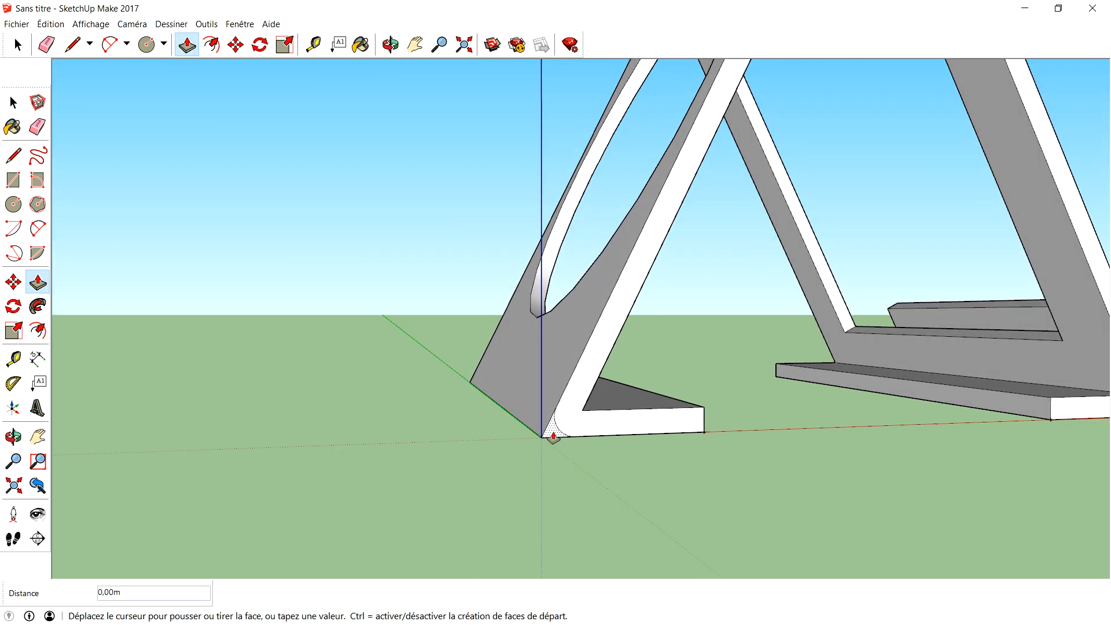
{"action": "left_click", "coordinate": [488, 346]}
{"action": "scroll", "coordinate": [248, 357], "scroll_direction": "down", "scroll_amount": 6}
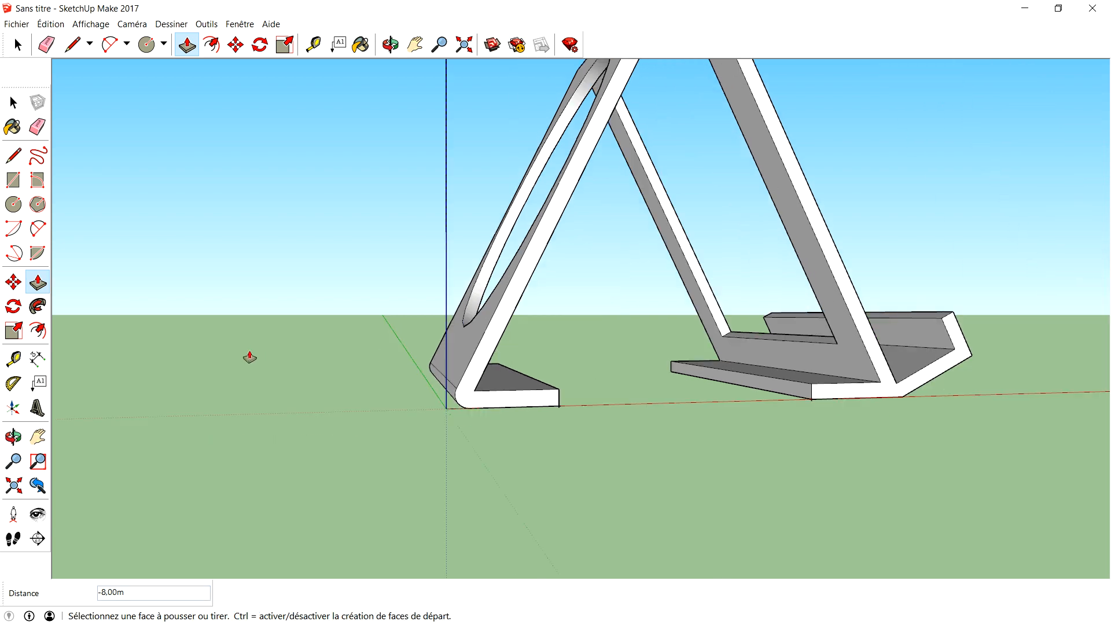
{"action": "middle_click_drag", "start_coordinate": [609, 332], "coordinate": [670, 455]}
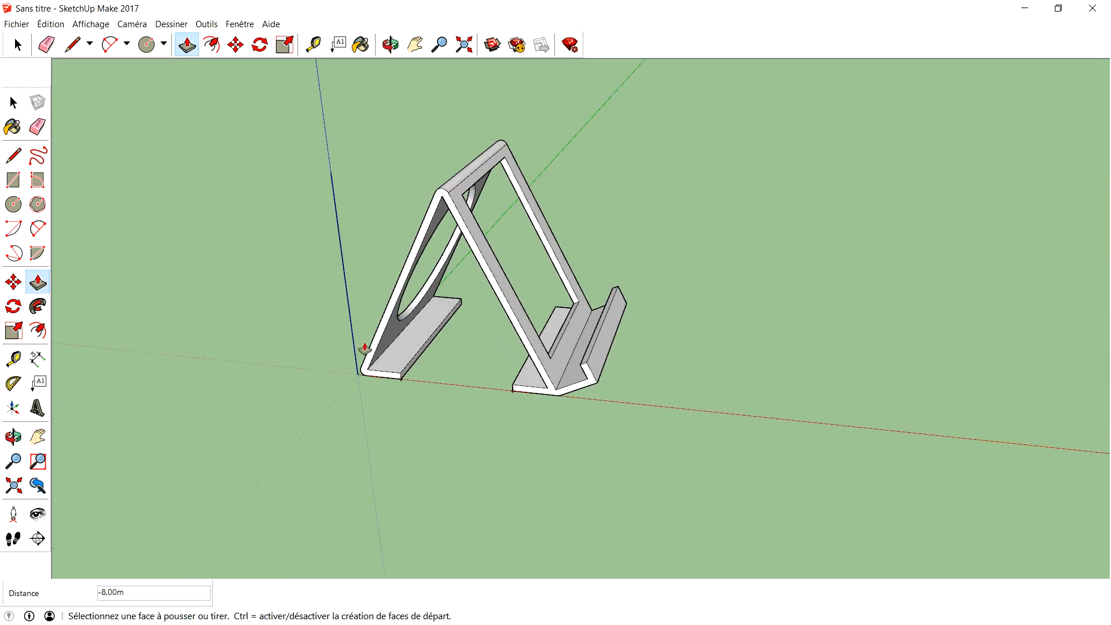